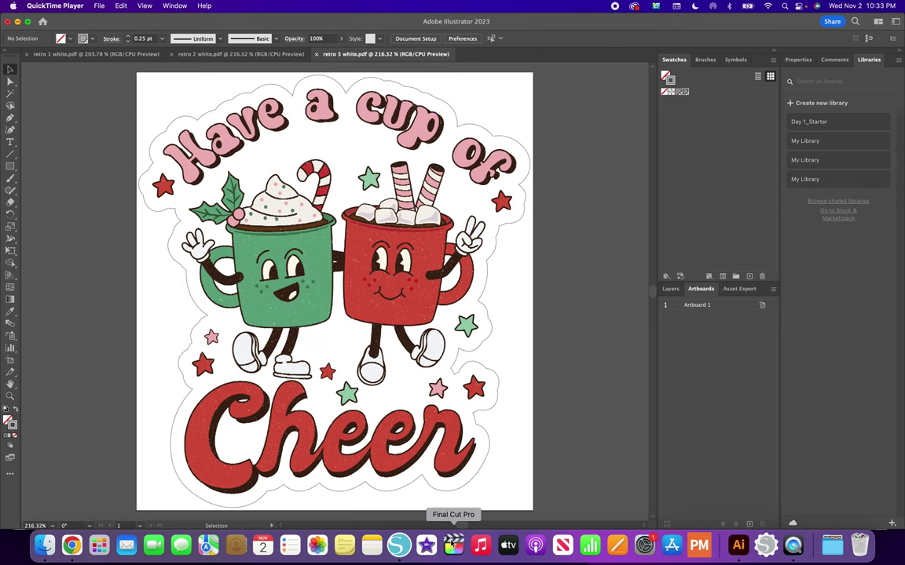
- Leave the finished Cheer sticker in Illustrator and switch to Silhouette Studio
{"action": "left_click", "coordinate": [591, 444]}
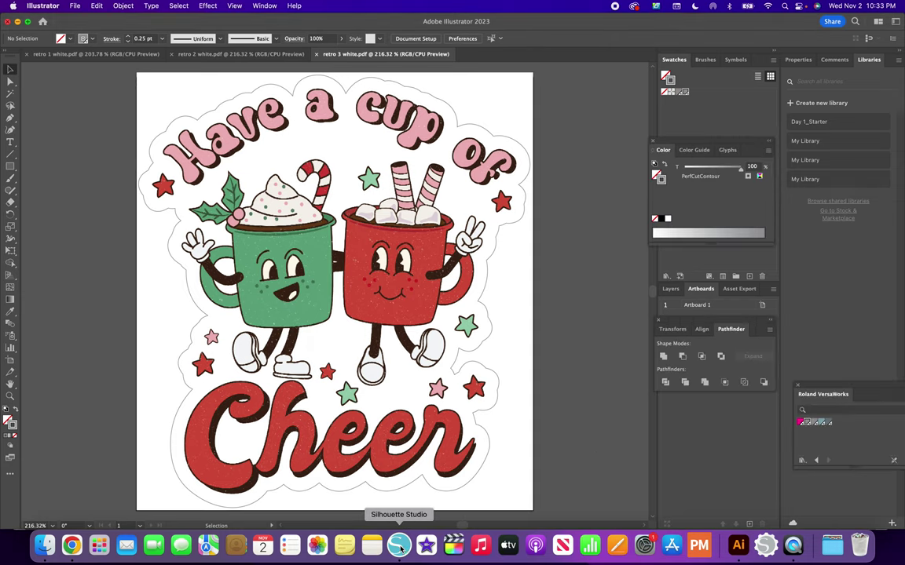
- Copy the Ho Ho Ho design from Untitled-5 to the top-left of the retro 3 white page
{"action": "left_click", "coordinate": [399, 545]}
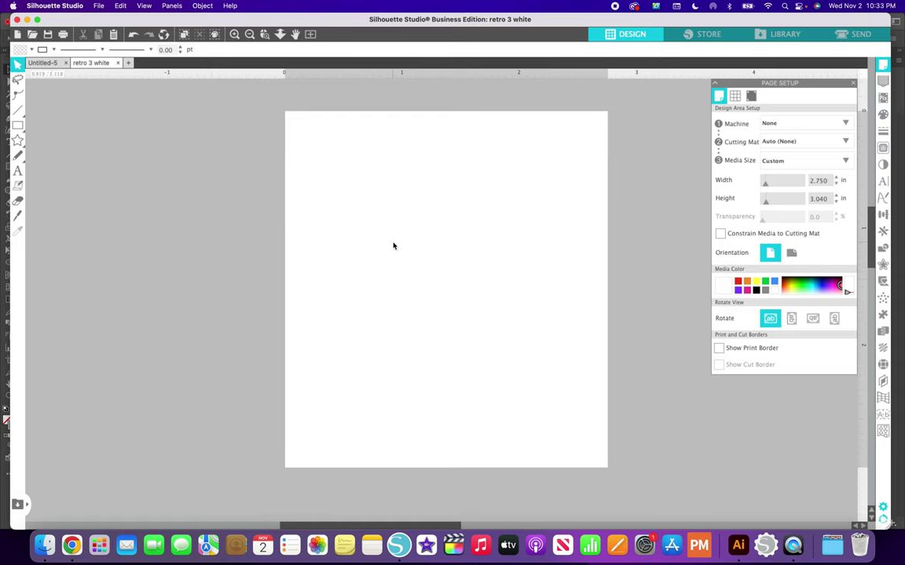
{"action": "scroll", "coordinate": [393, 245], "scroll_direction": "right", "scroll_amount": 2}
{"action": "scroll", "coordinate": [394, 245], "scroll_direction": "up", "scroll_amount": 1}
{"action": "scroll", "coordinate": [394, 245], "scroll_direction": "down", "scroll_amount": 1}
{"action": "scroll", "coordinate": [394, 245], "scroll_direction": "right", "scroll_amount": 1}
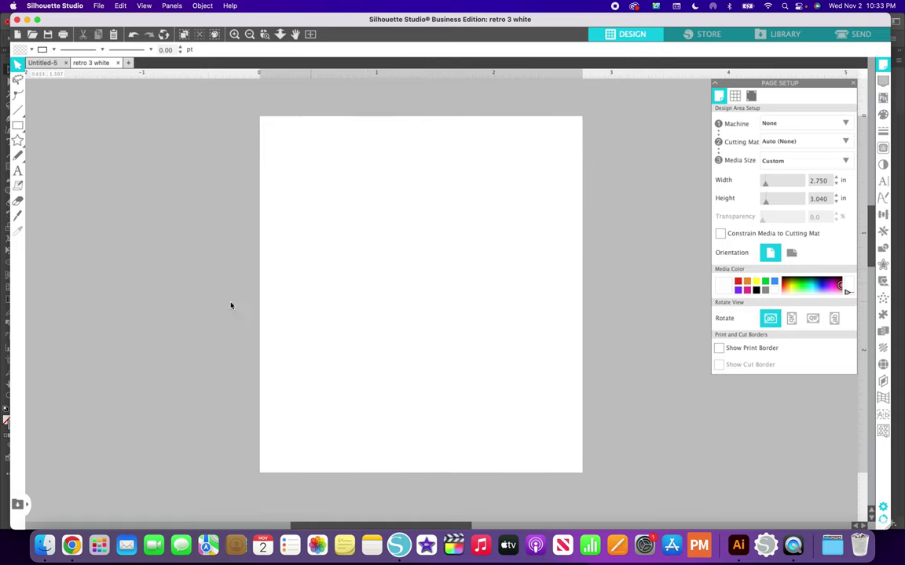
{"action": "left_click", "coordinate": [42, 64]}
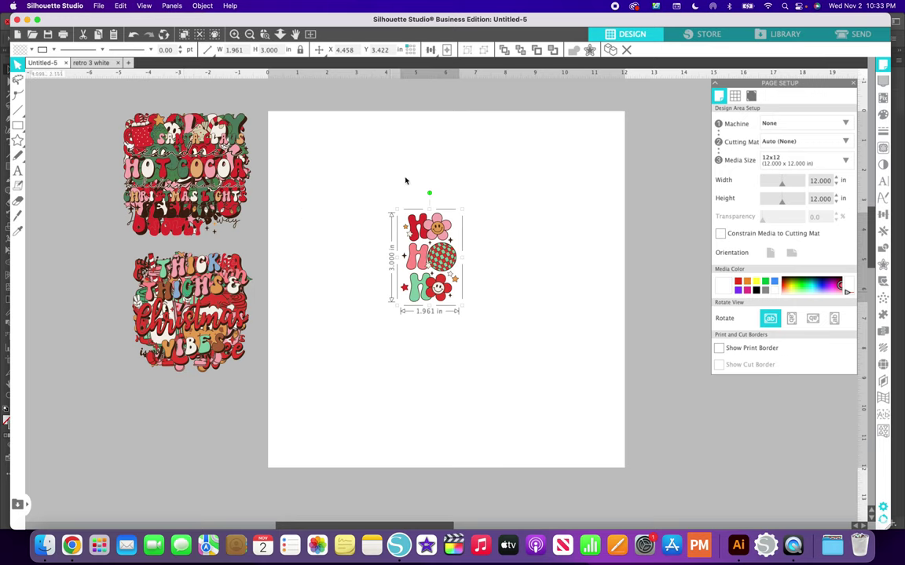
{"action": "mouse_move", "coordinate": [436, 267]}
{"action": "left_mouse_down"}
{"action": "mouse_move", "coordinate": [366, 270]}
{"action": "mouse_move", "coordinate": [425, 255]}
{"action": "left_mouse_up"}
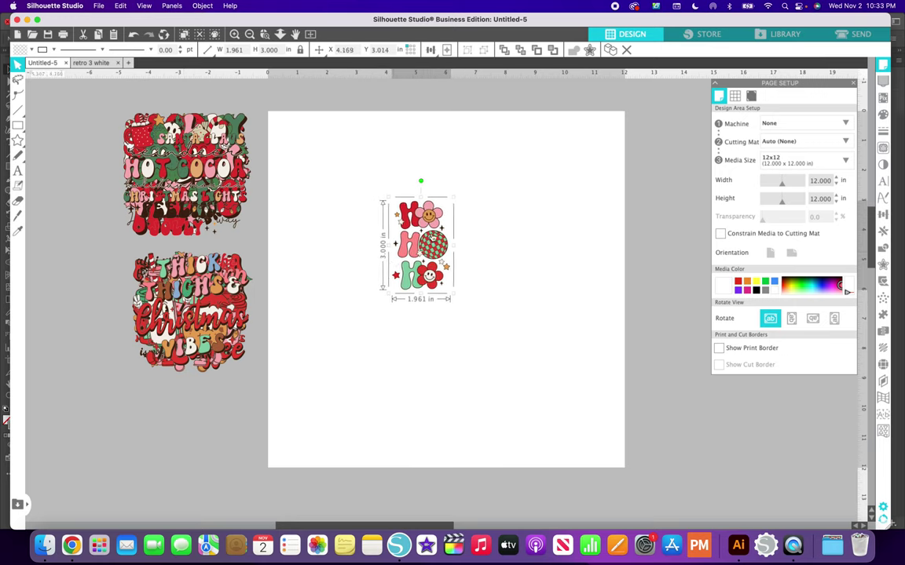
{"action": "left_click", "coordinate": [94, 63]}
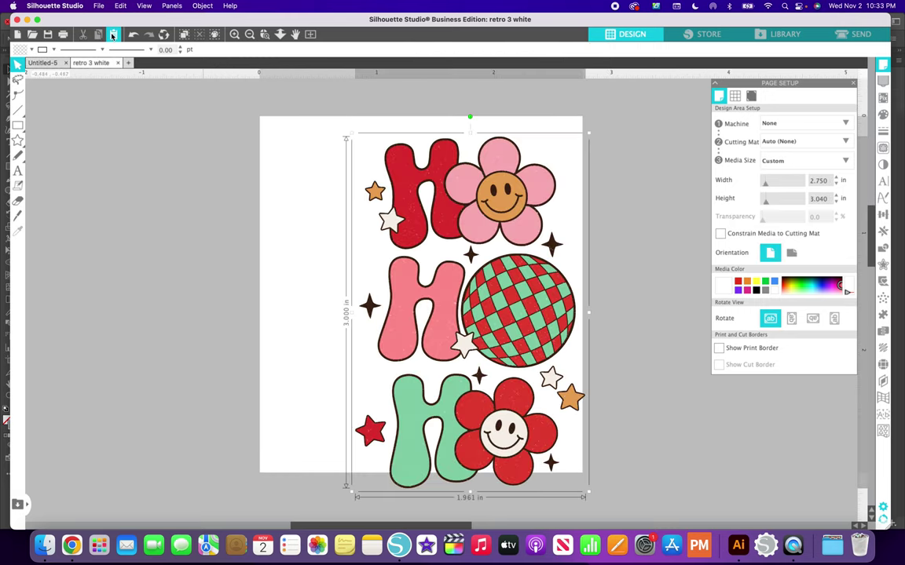
{"action": "left_click_drag", "start_coordinate": [420, 191], "coordinate": [357, 174]}
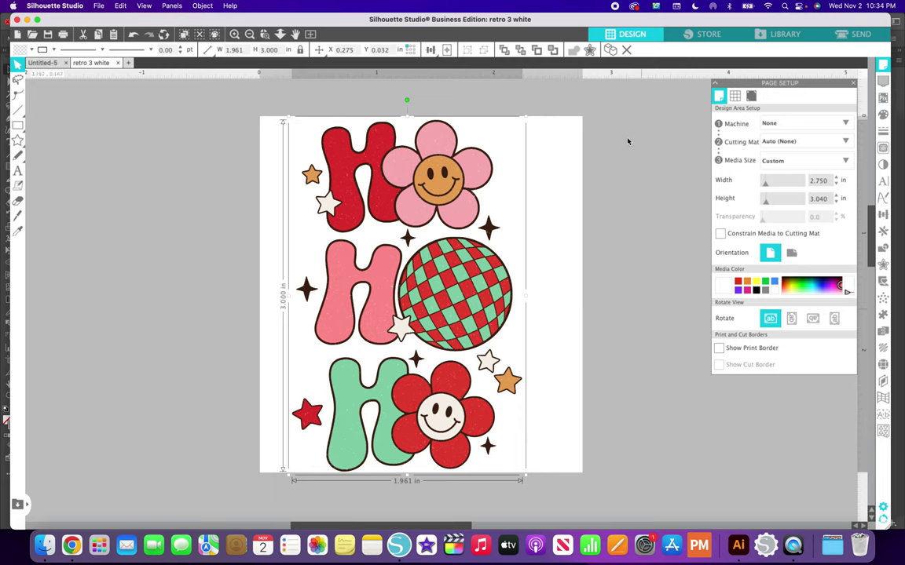
- Create an internal offset of the whole Ho Ho Ho design and group the resulting shapes
{"action": "left_click", "coordinate": [612, 260]}
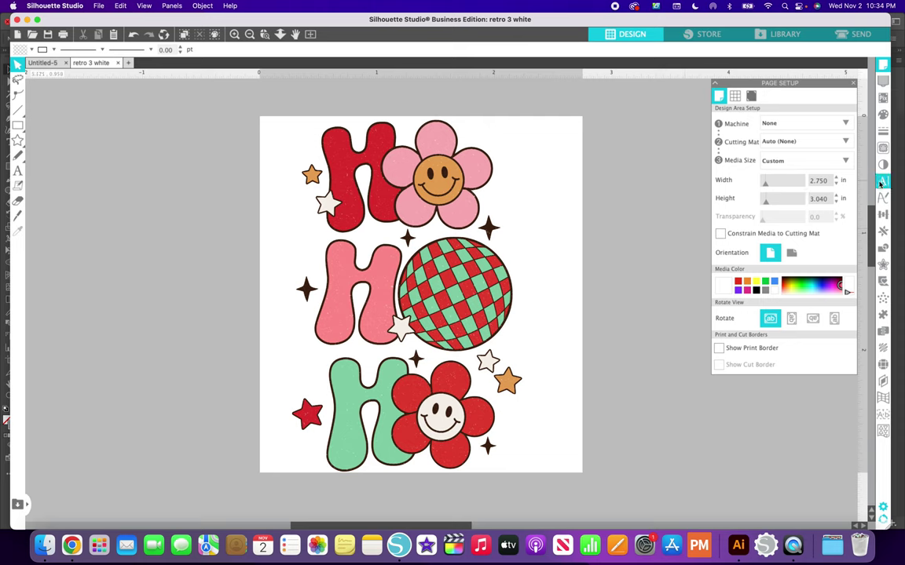
{"action": "left_click", "coordinate": [512, 263]}
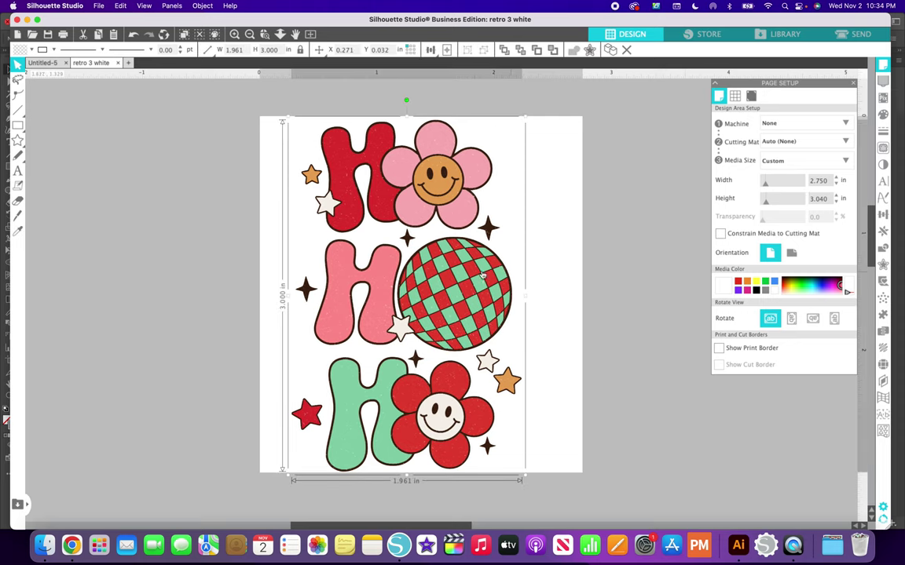
{"action": "left_click", "coordinate": [883, 270]}
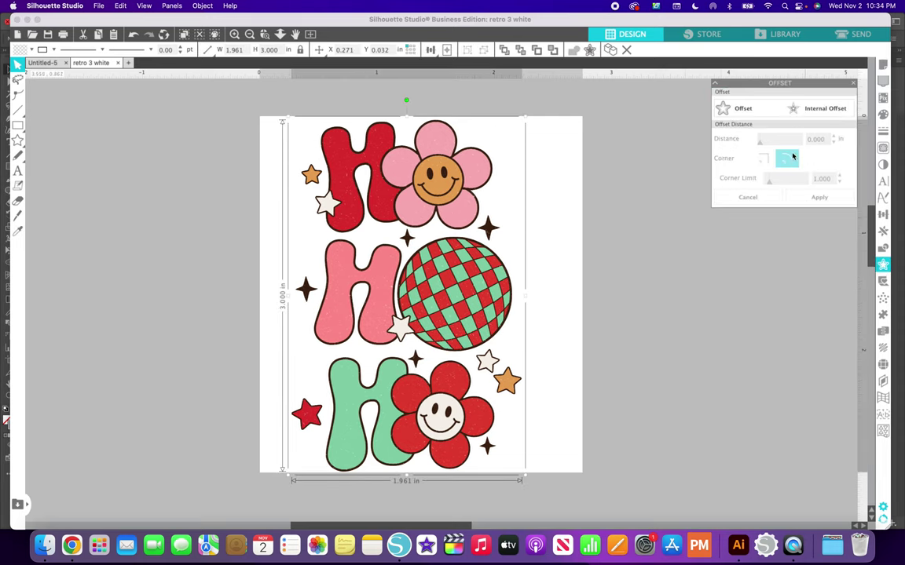
{"action": "left_click", "coordinate": [797, 112]}
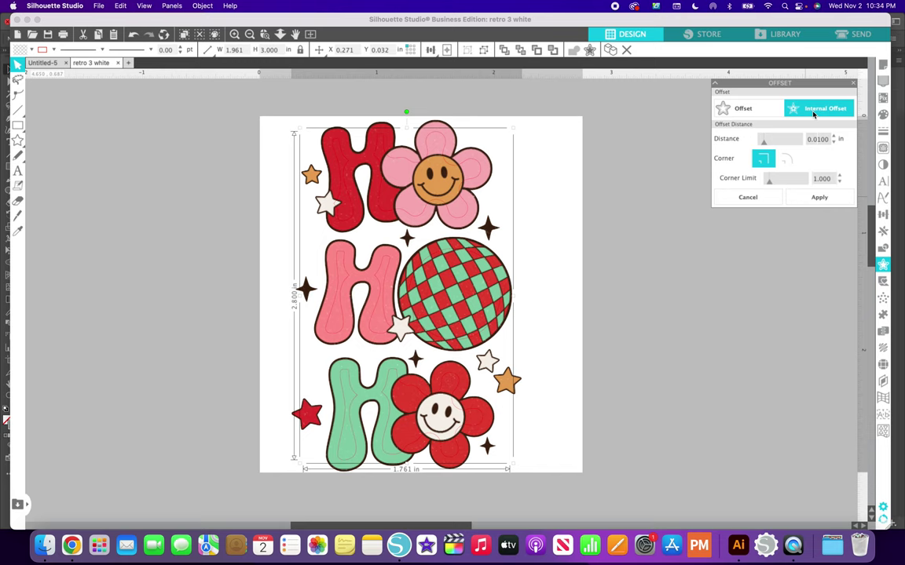
{"action": "left_click", "coordinate": [833, 198]}
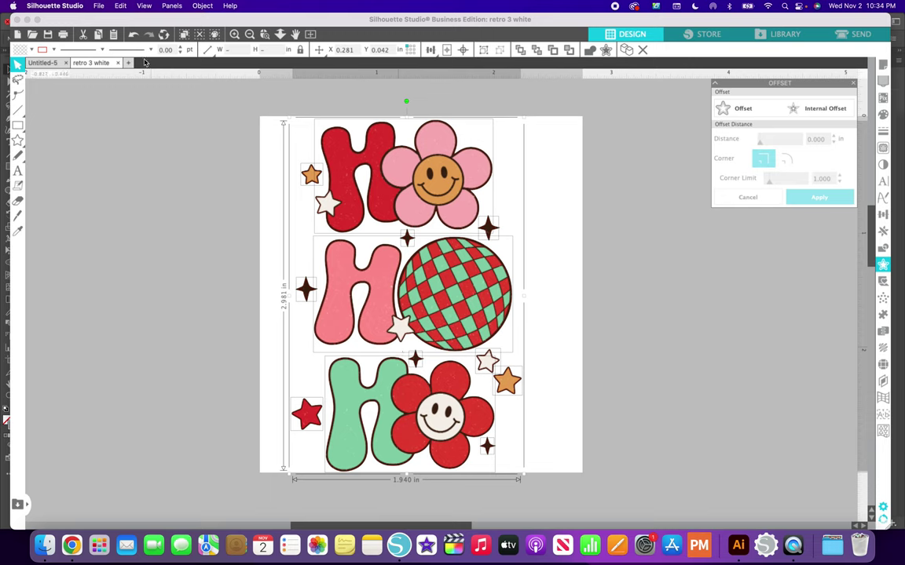
{"action": "left_click", "coordinate": [438, 48]}
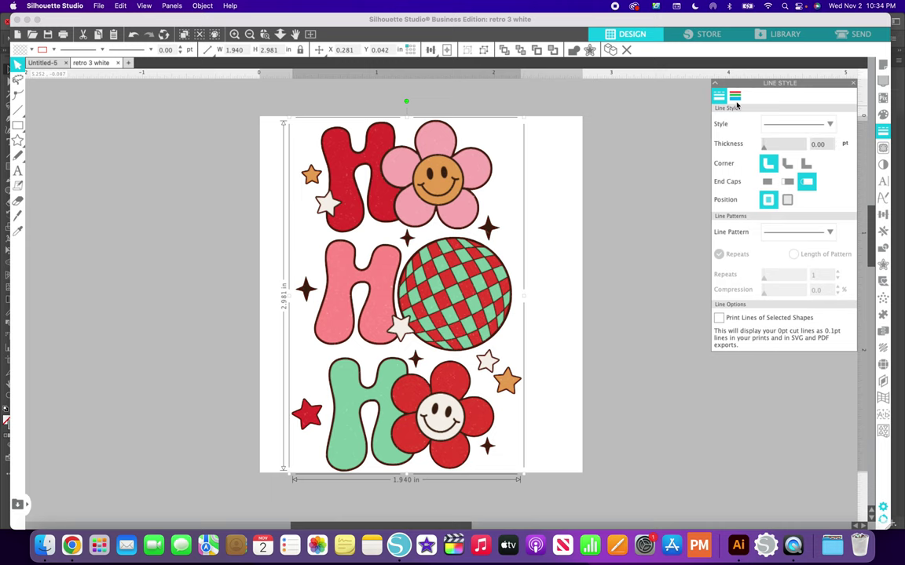
- Fill the grouped offset with grey and send it behind the colored artwork
{"action": "left_click", "coordinate": [735, 97]}
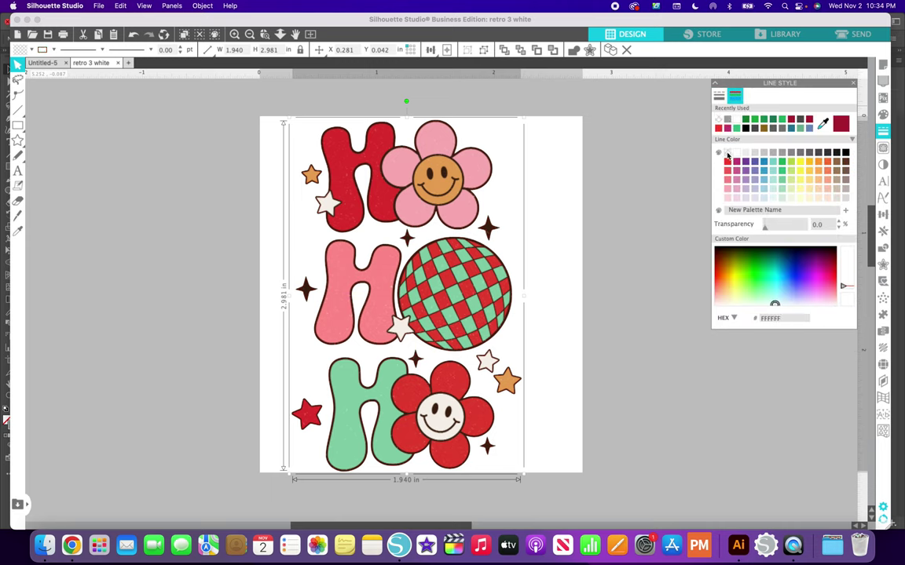
{"action": "left_click", "coordinate": [882, 115]}
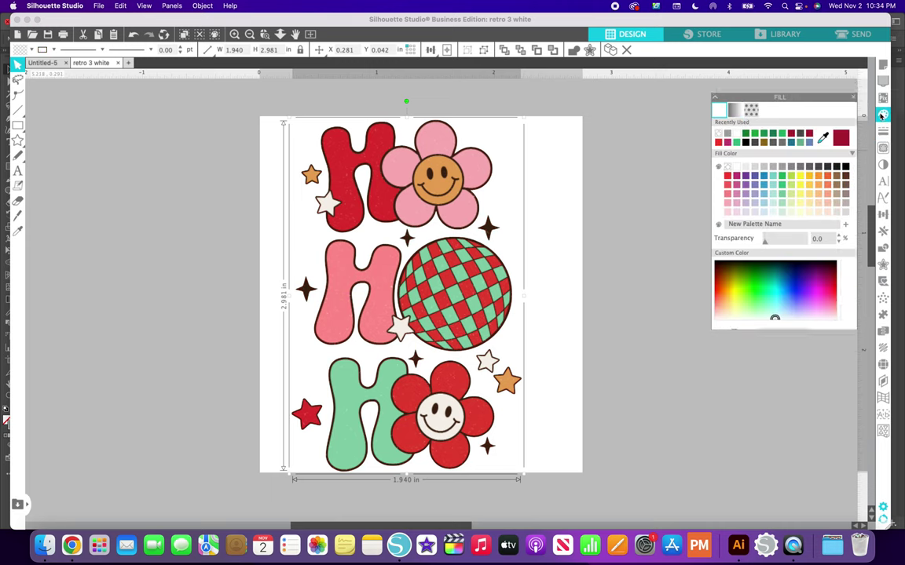
{"action": "left_click", "coordinate": [717, 118]}
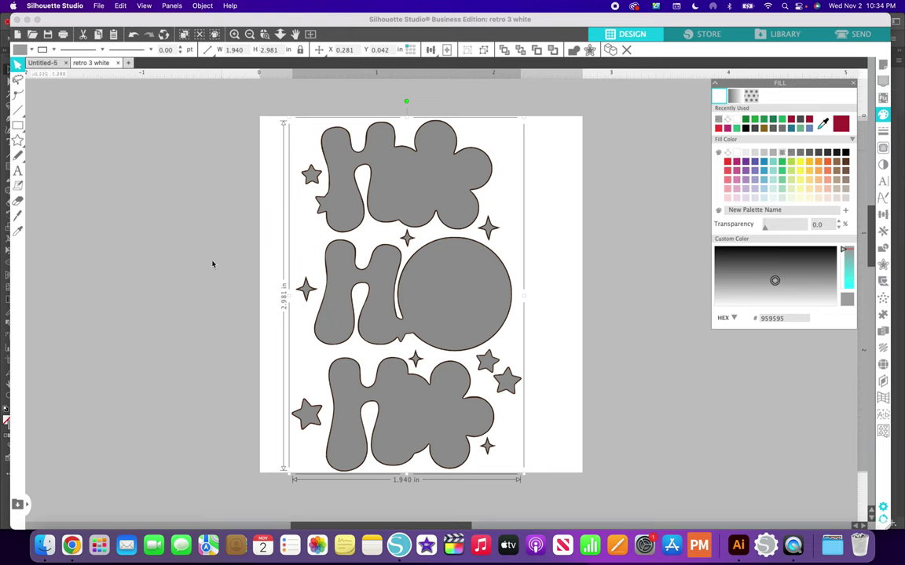
{"action": "left_click", "coordinate": [202, 6]}
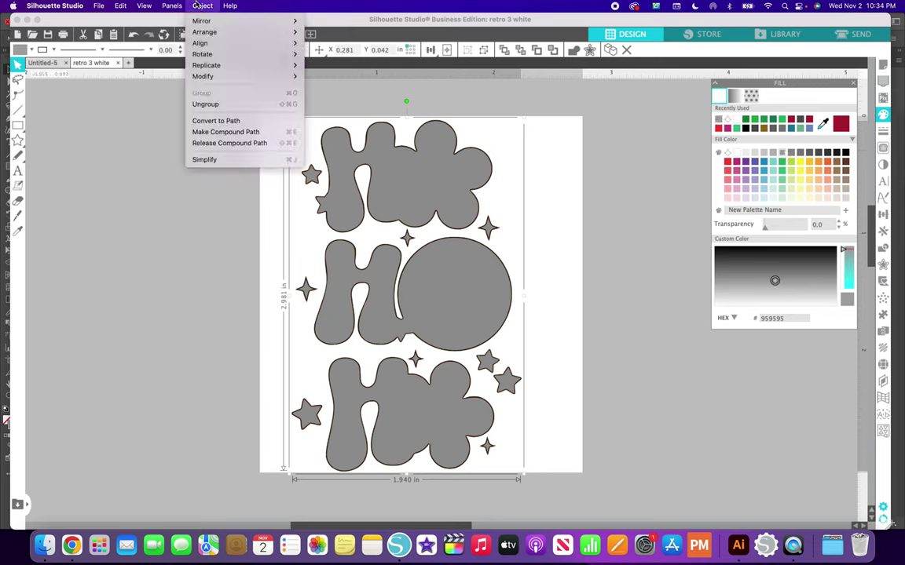
{"action": "mouse_move", "coordinate": [204, 36]}
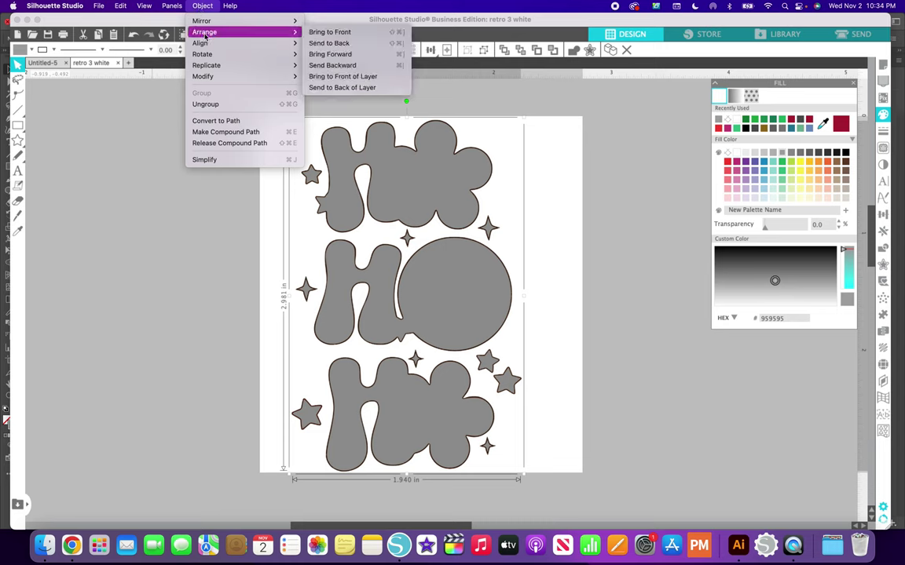
{"action": "left_click", "coordinate": [328, 44]}
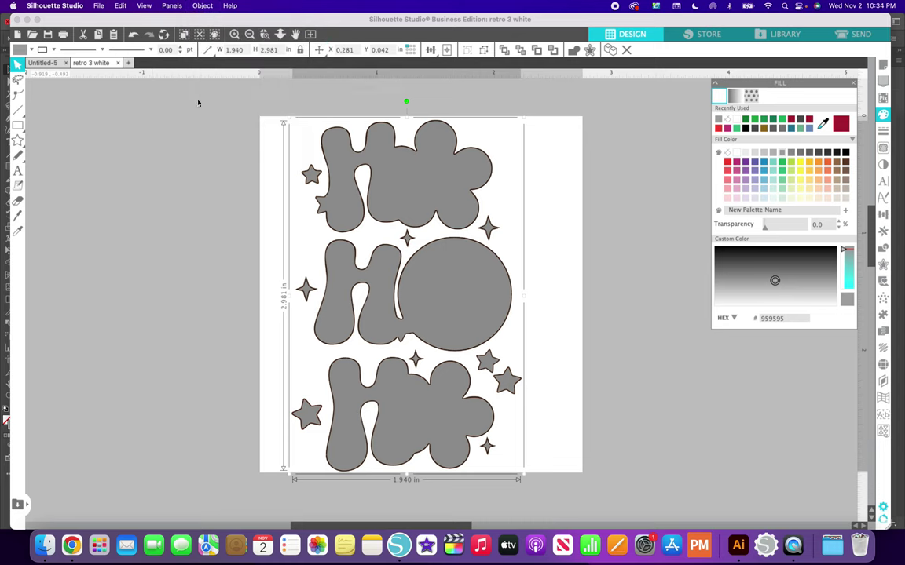
{"action": "left_click", "coordinate": [212, 168]}
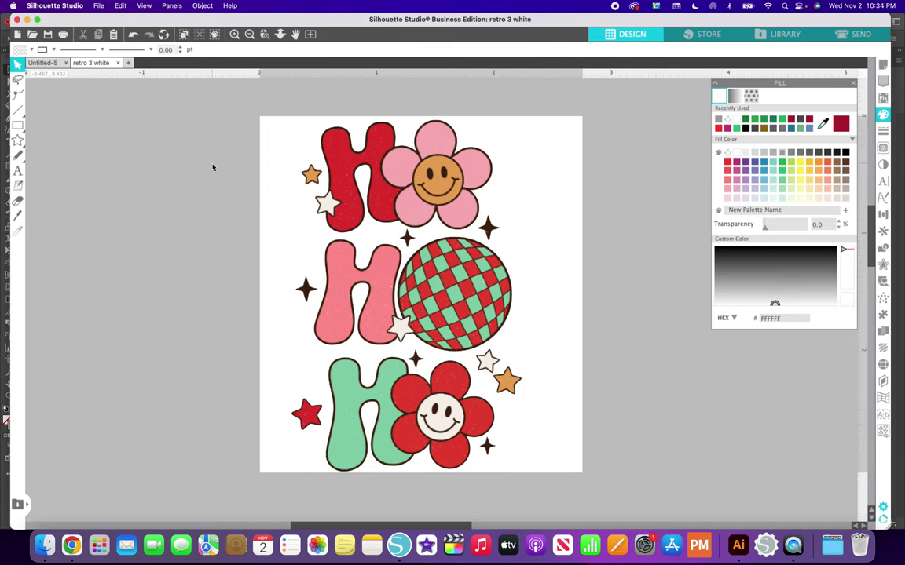
- Offset the Ho Ho Ho artwork outward into a 2.165 × 3.200 in border with a .25 pt line
{"action": "left_click", "coordinate": [452, 190]}
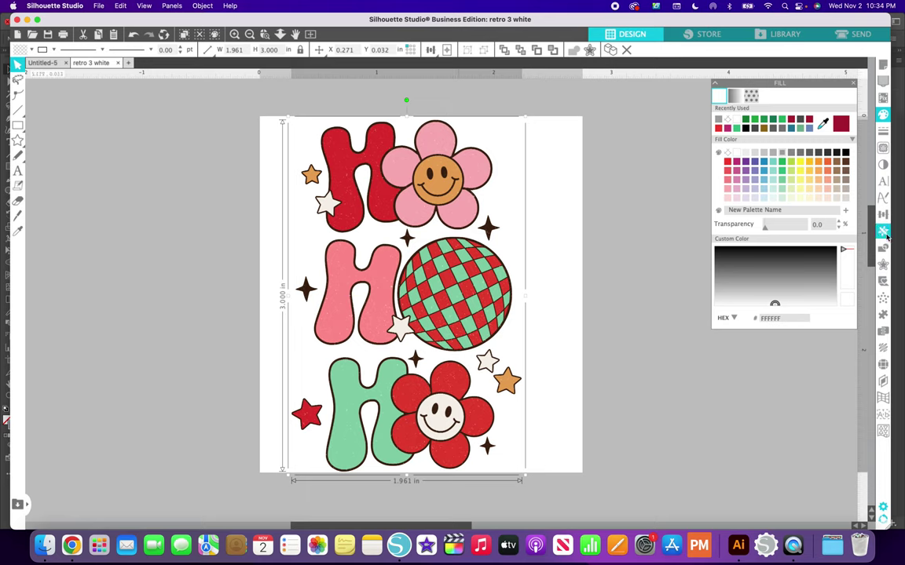
{"action": "key", "text": "super+shift+o"}
{"action": "left_click", "coordinate": [724, 107]}
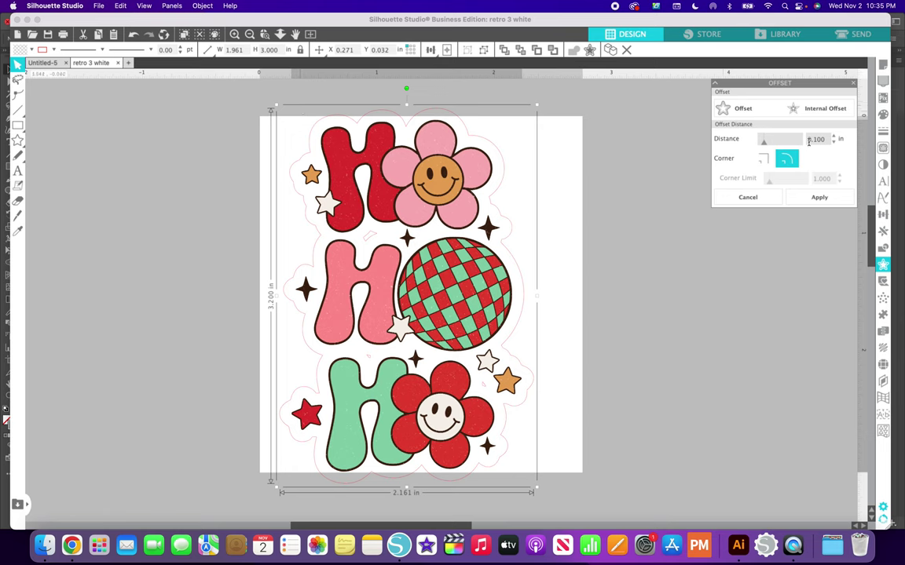
{"action": "left_click", "coordinate": [882, 133]}
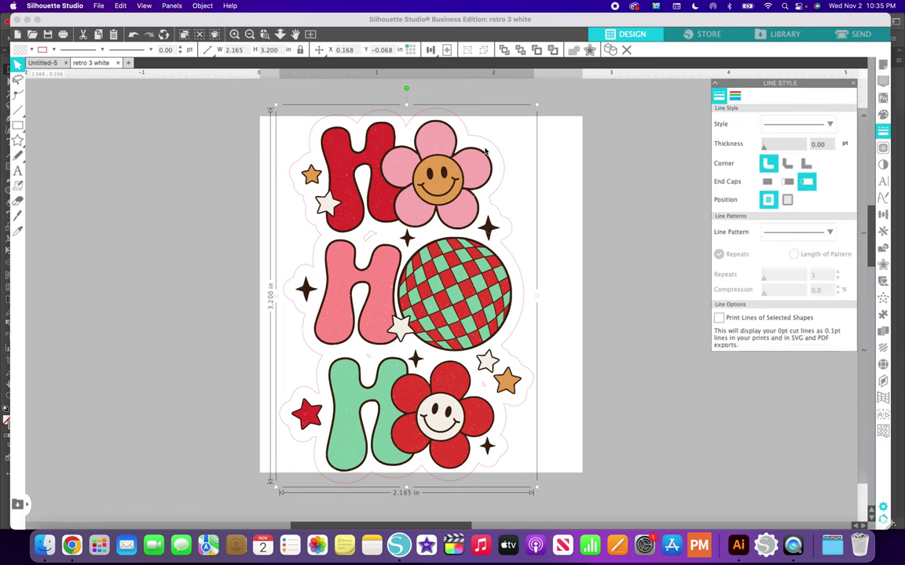
{"action": "double_click", "coordinate": [825, 145]}
{"action": "type", "text": "."}
- Release the offset contour's compound path into separate shapes, then deselect everything
{"action": "left_click", "coordinate": [202, 5]}
{"action": "left_click", "coordinate": [203, 143]}
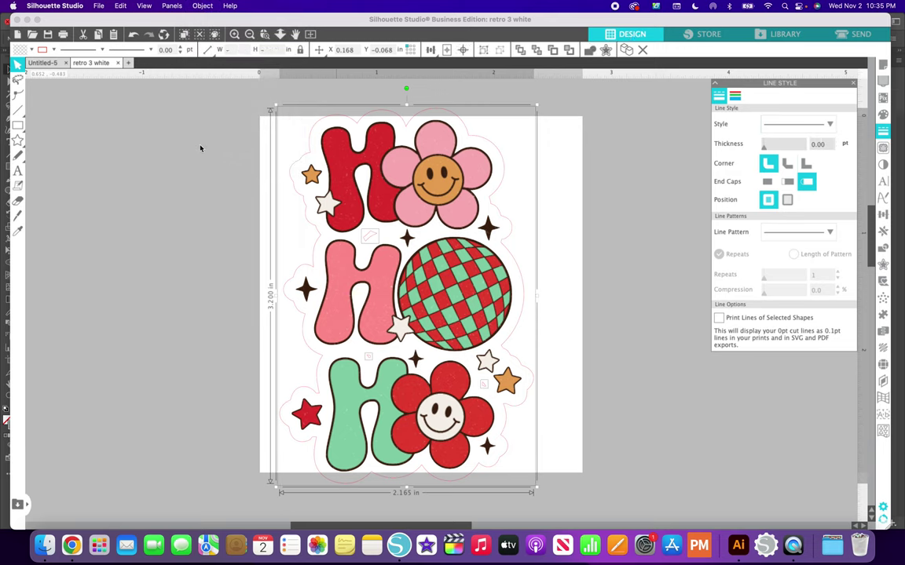
{"action": "left_click", "coordinate": [439, 110]}
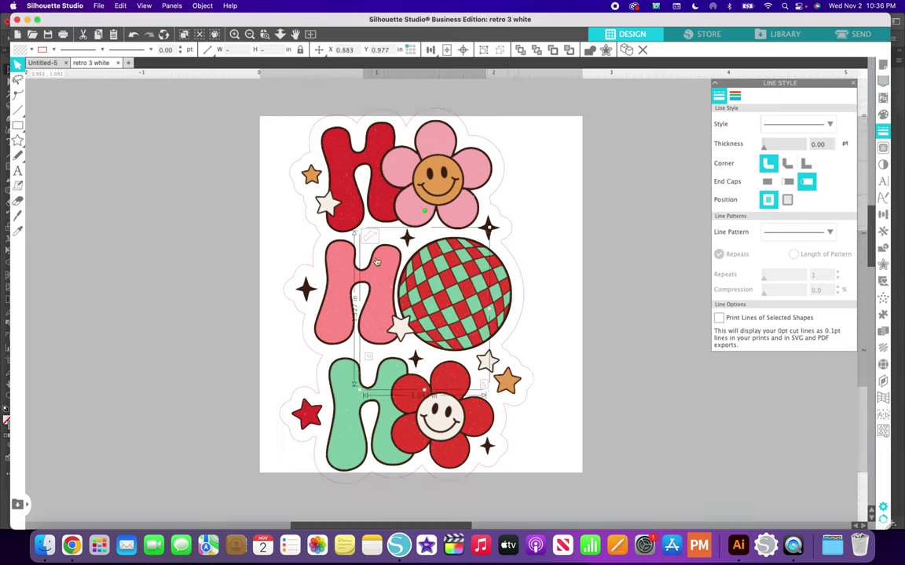
{"action": "left_click", "coordinate": [379, 369]}
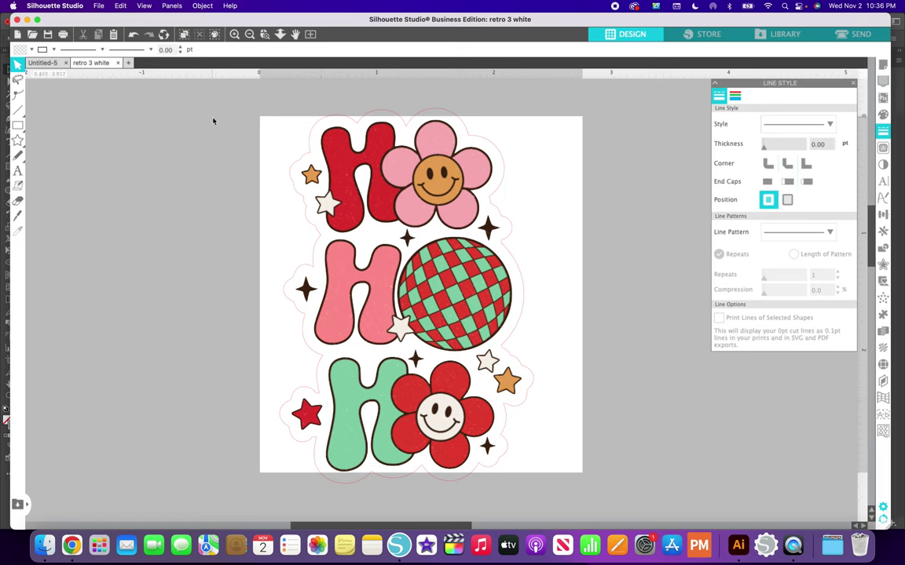
- Undo the accidental shift of the colour design, restoring its cut outline
{"action": "key", "text": "super+a"}
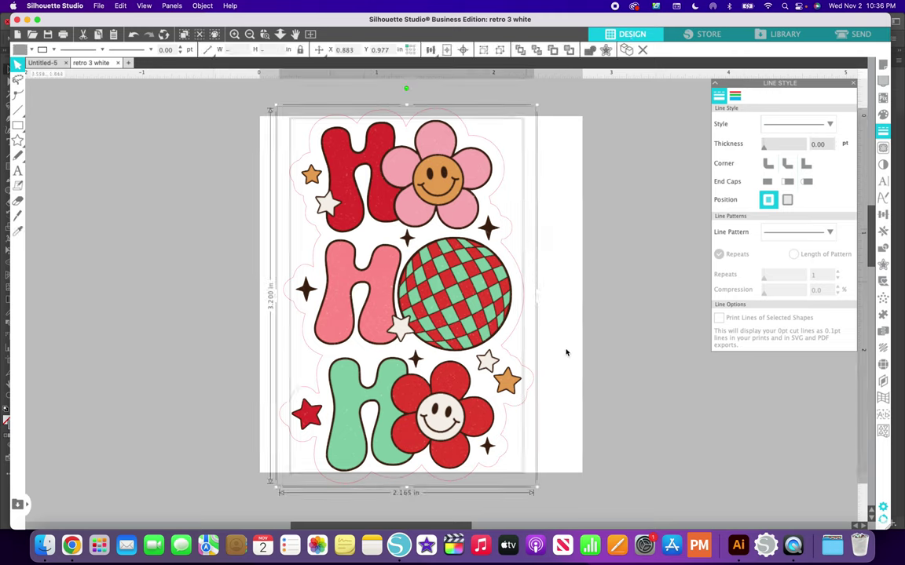
{"action": "left_click", "coordinate": [528, 252]}
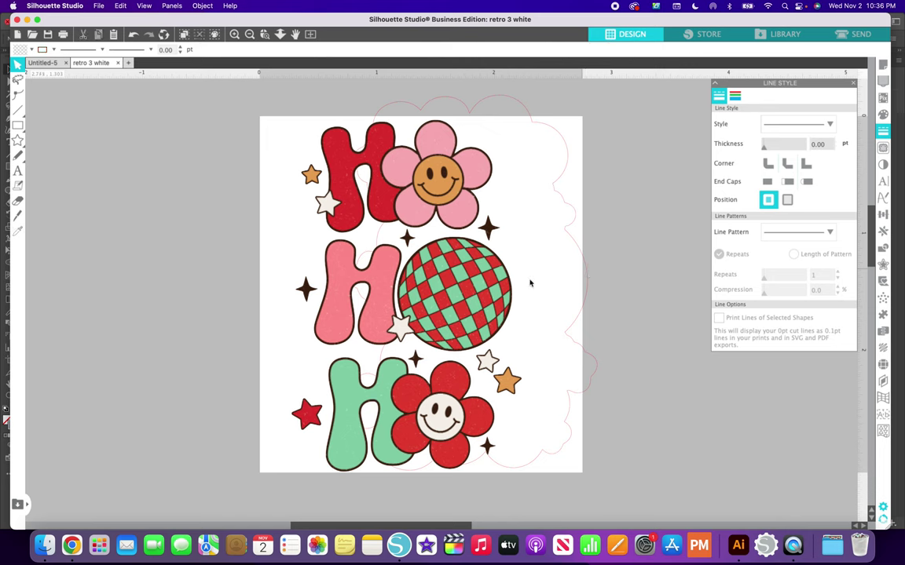
{"action": "left_click_drag", "start_coordinate": [457, 287], "coordinate": [335, 298]}
{"action": "left_click", "coordinate": [430, 251]}
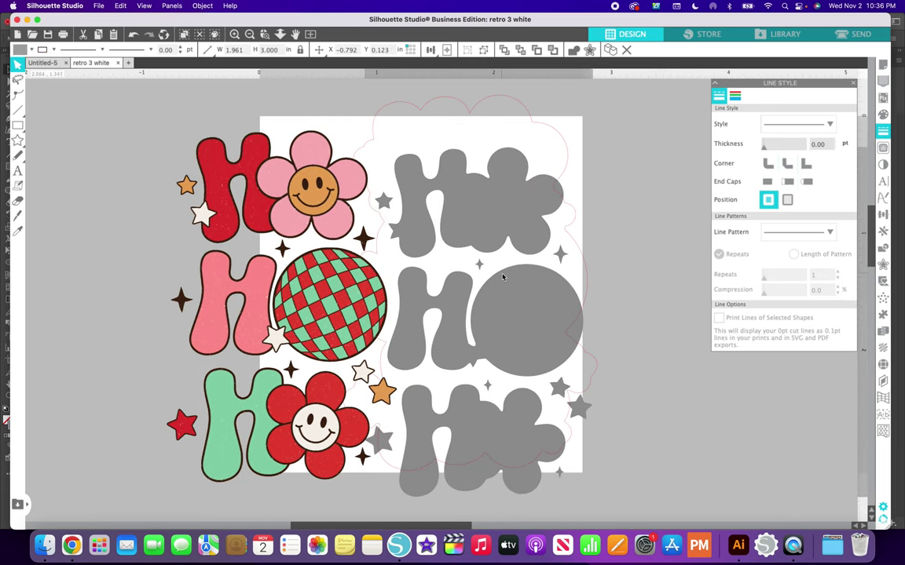
{"action": "left_click", "coordinate": [503, 276]}
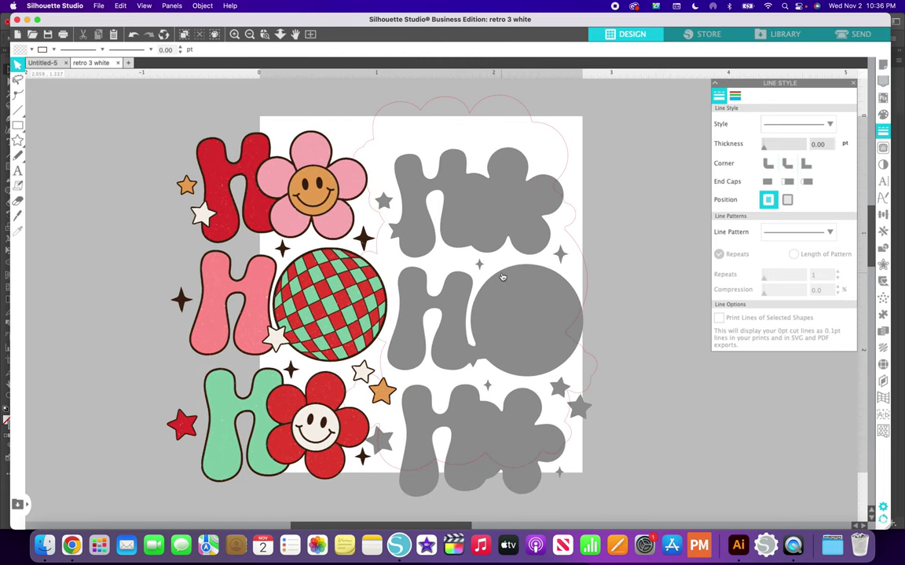
{"action": "left_click", "coordinate": [135, 36]}
{"action": "left_click", "coordinate": [135, 36]}
{"action": "left_click", "coordinate": [135, 36]}
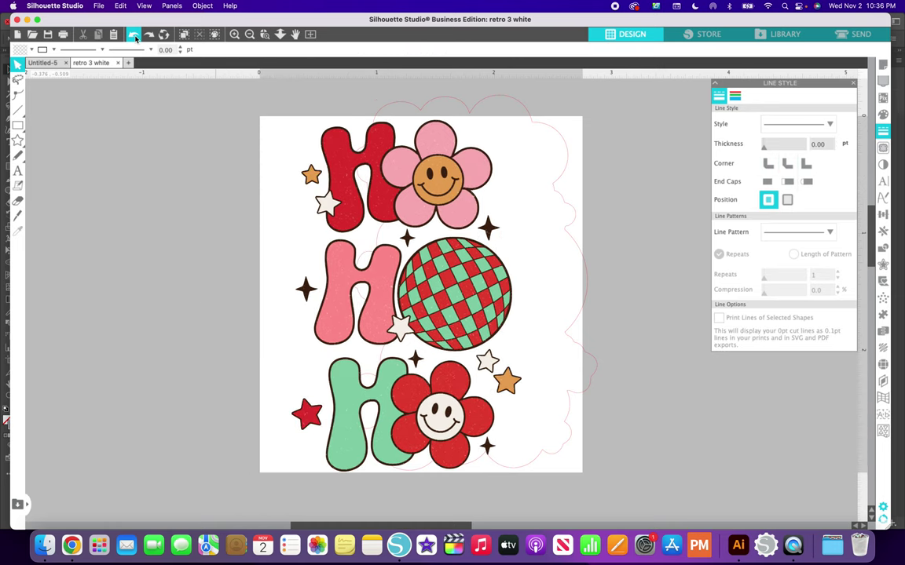
{"action": "left_click", "coordinate": [135, 36]}
- Group the whole design with its cut outline and set its height to 3.000 in
{"action": "left_click_drag", "start_coordinate": [232, 138], "coordinate": [569, 334]}
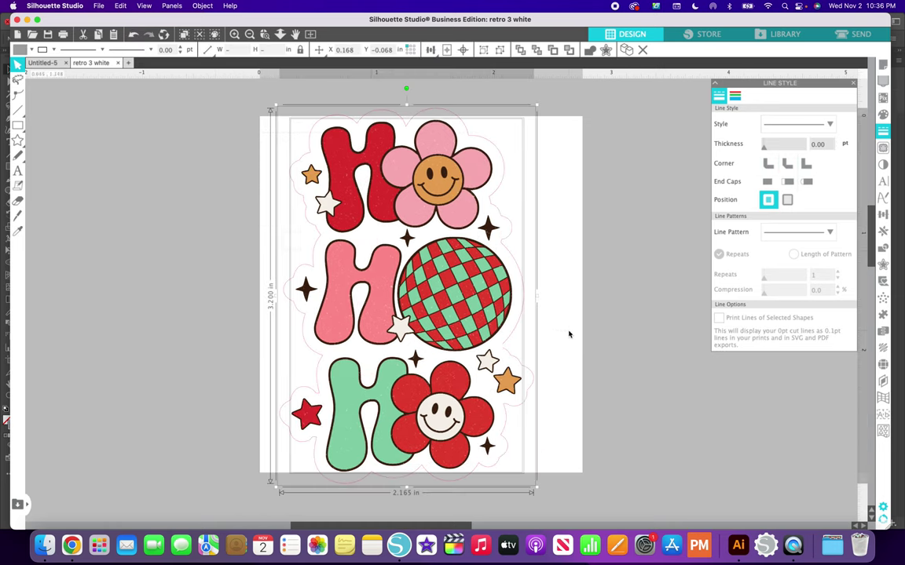
{"action": "left_click", "coordinate": [481, 51]}
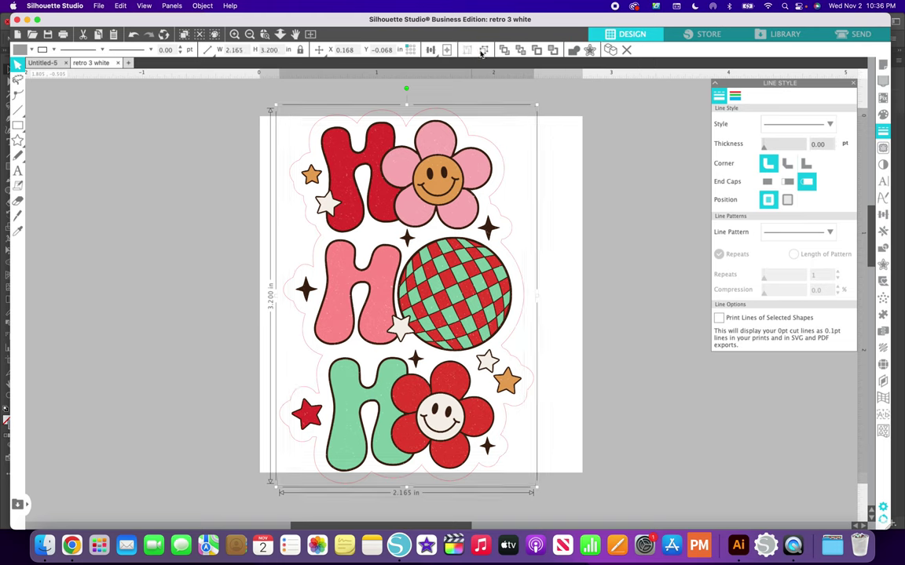
{"action": "left_click", "coordinate": [277, 49]}
{"action": "type", "text": "3"}
{"action": "key", "text": "Return"}
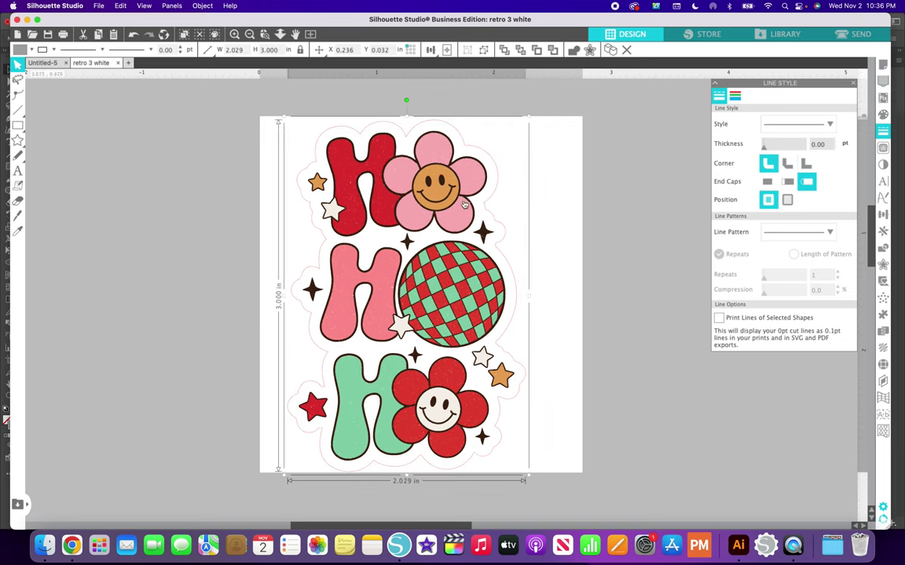
- Move the 2.029 × 3.000 in sticker to the page's left edge, at X 0.029, Y 0.015 in
{"action": "left_click_drag", "start_coordinate": [466, 219], "coordinate": [445, 217]}
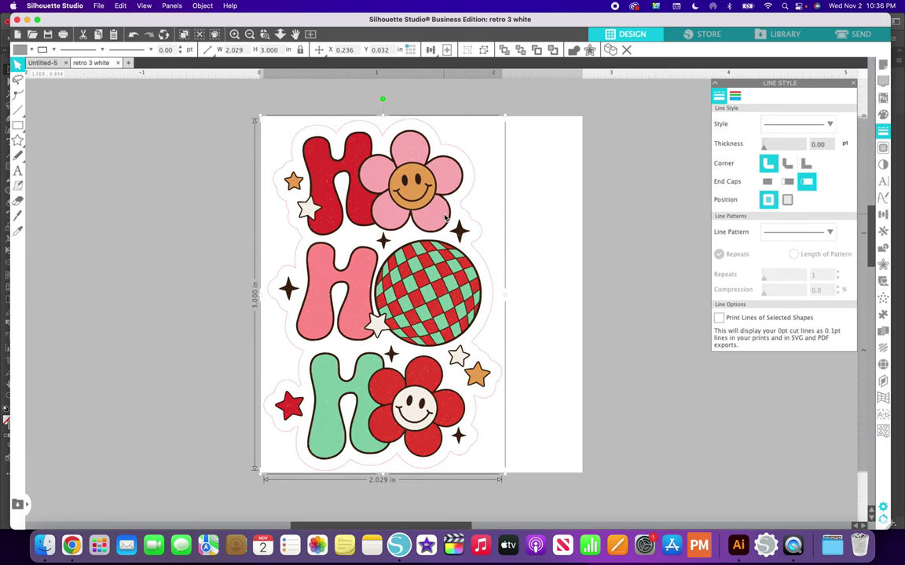
{"action": "left_click_drag", "start_coordinate": [444, 218], "coordinate": [444, 218]}
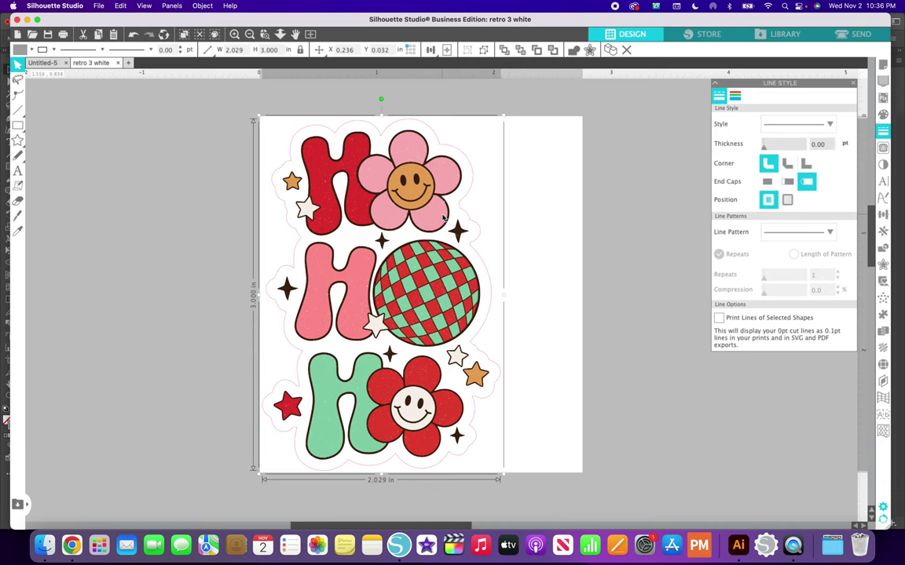
{"action": "left_click", "coordinate": [253, 219]}
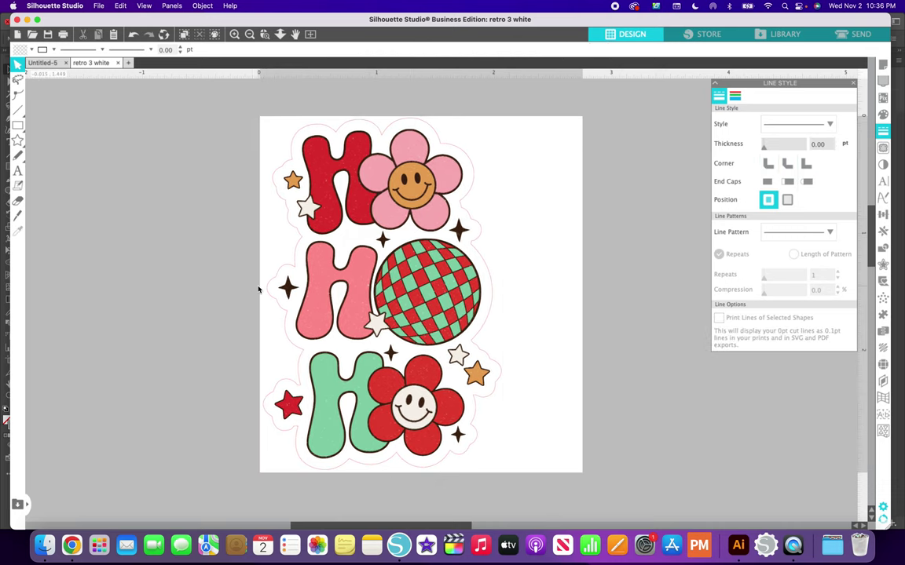
{"action": "left_click", "coordinate": [273, 405]}
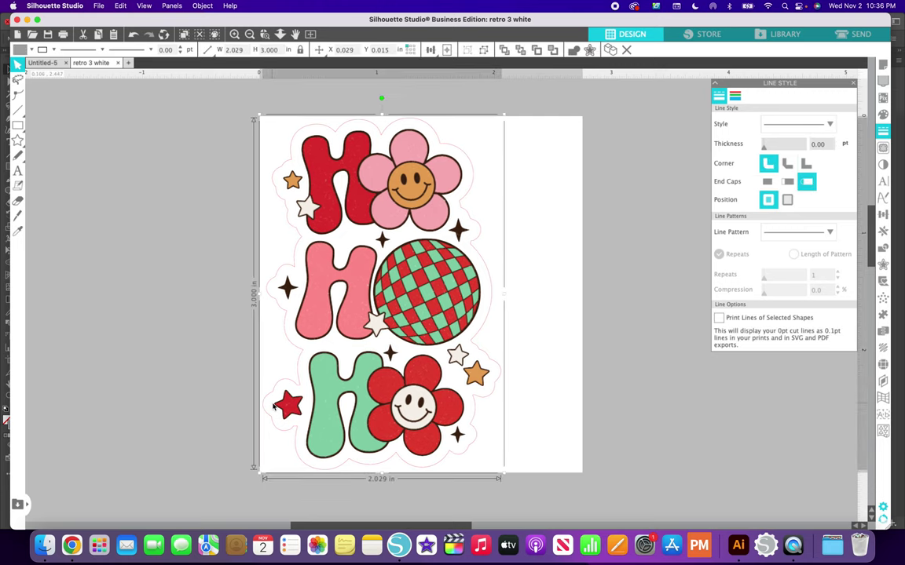
{"action": "left_click", "coordinate": [224, 406]}
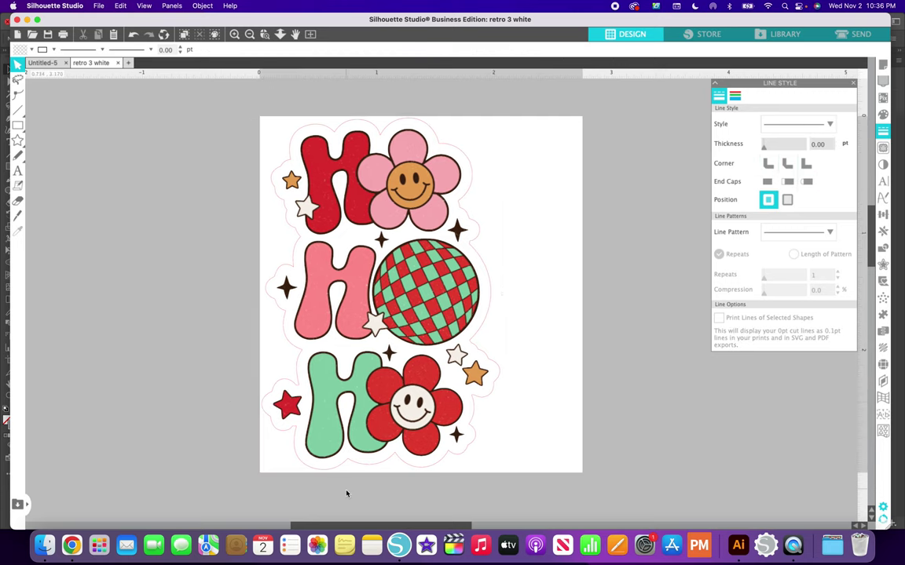
- Lower the custom page width in Page Setup from 2.750 to 2.060 in
{"action": "left_click", "coordinate": [882, 68]}
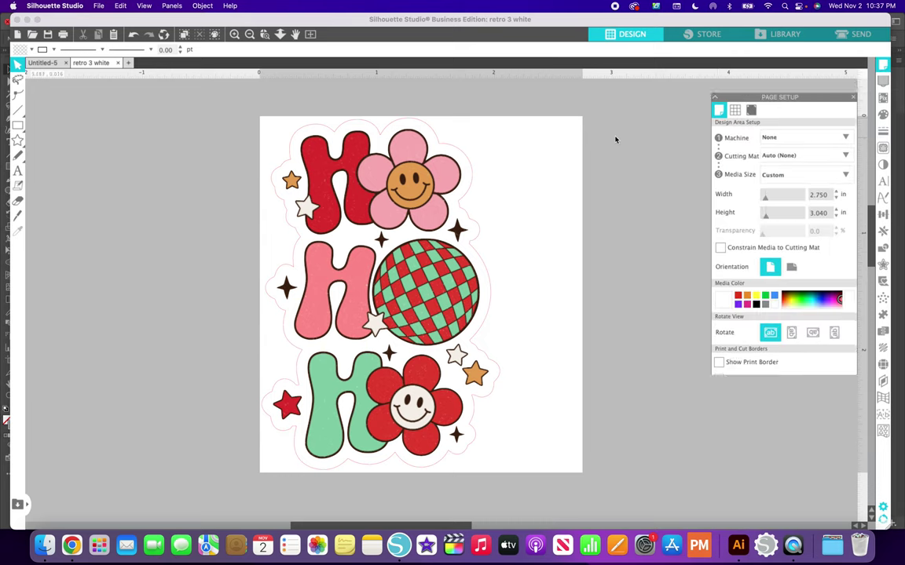
{"action": "left_click", "coordinate": [835, 184]}
{"action": "left_click", "coordinate": [835, 184]}
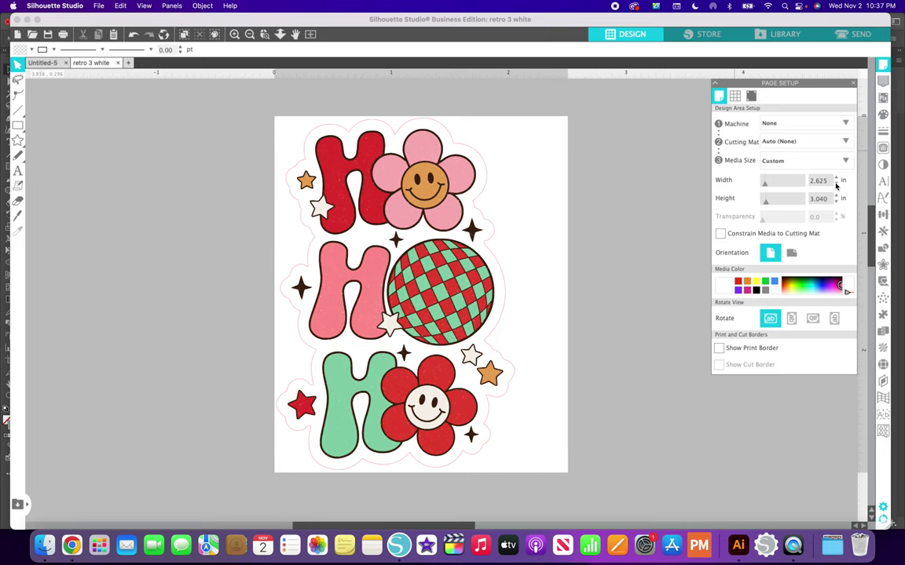
{"action": "left_click", "coordinate": [835, 183]}
{"action": "left_click", "coordinate": [835, 184]}
{"action": "left_click", "coordinate": [836, 184]}
{"action": "left_click", "coordinate": [835, 183]}
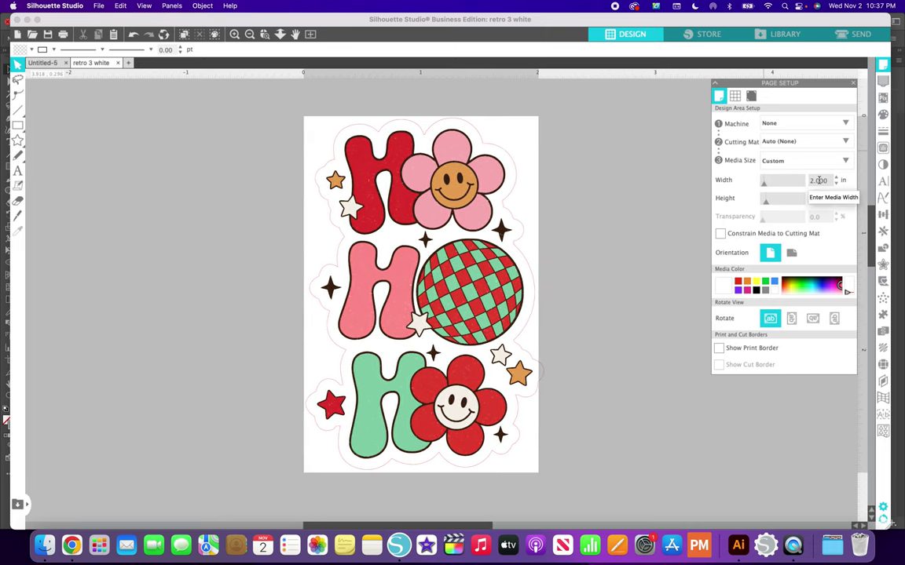
{"action": "scroll", "coordinate": [819, 180], "scroll_direction": "up", "scroll_amount": 1}
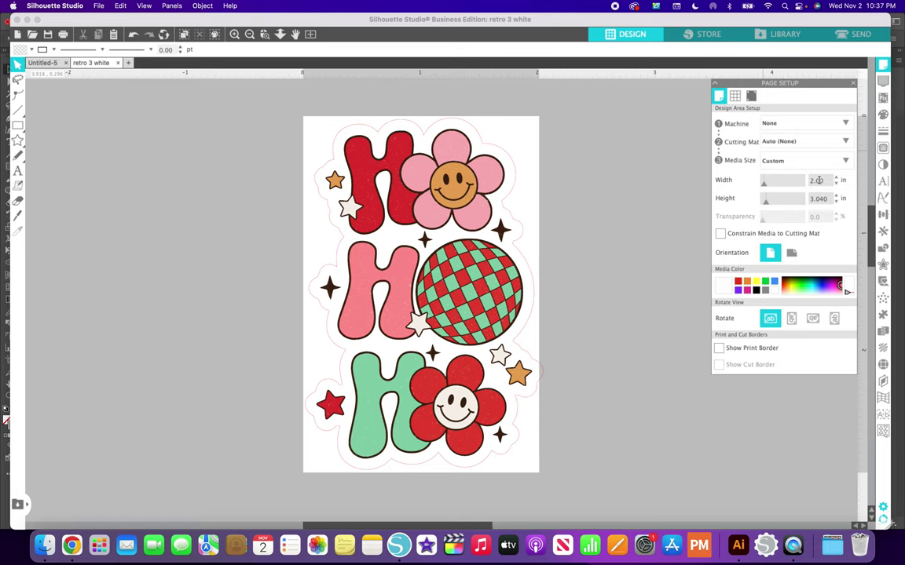
{"action": "scroll", "coordinate": [818, 180], "scroll_direction": "up", "scroll_amount": 1}
{"action": "scroll", "coordinate": [818, 180], "scroll_direction": "up", "scroll_amount": 1}
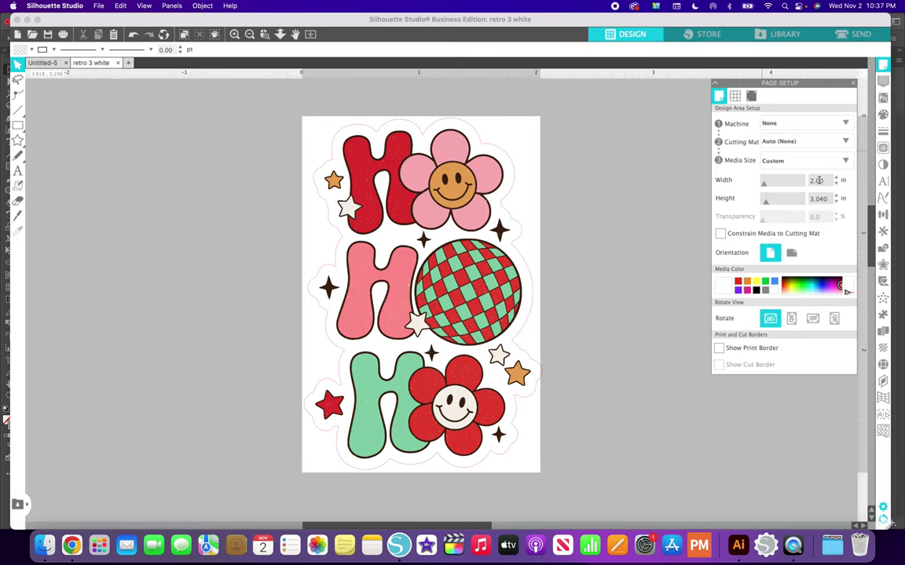
{"action": "scroll", "coordinate": [818, 180], "scroll_direction": "up", "scroll_amount": 1}
{"action": "scroll", "coordinate": [818, 179], "scroll_direction": "up", "scroll_amount": 1}
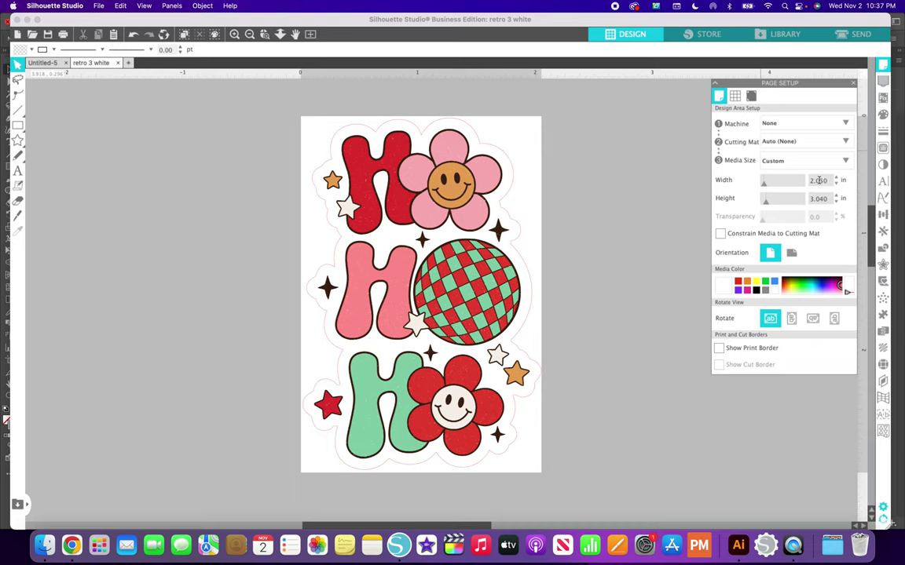
{"action": "scroll", "coordinate": [818, 180], "scroll_direction": "up", "scroll_amount": 1}
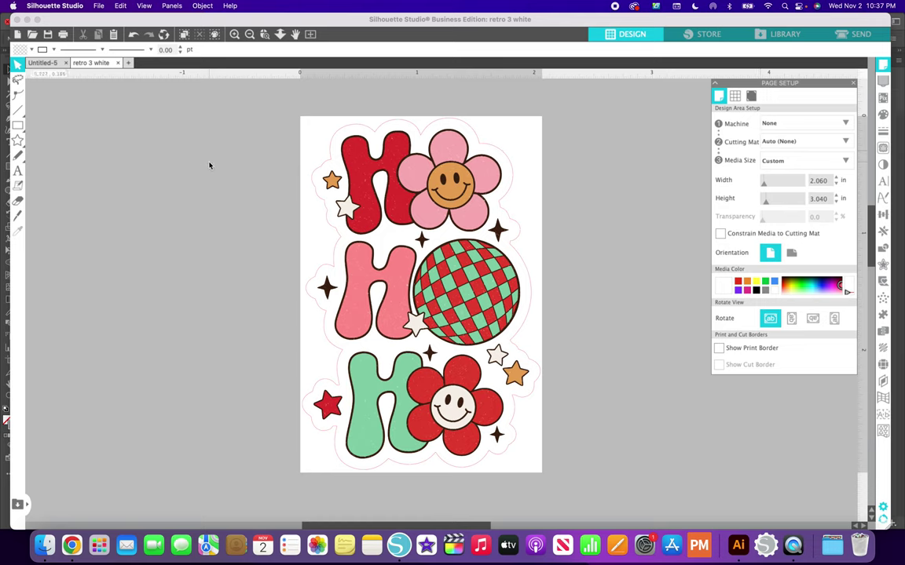
{"action": "left_click", "coordinate": [51, 128]}
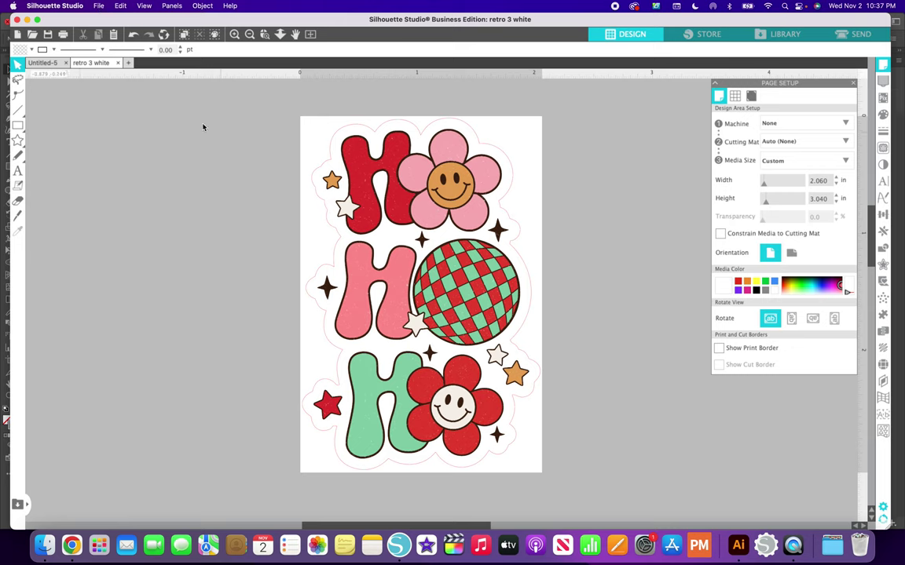
- Save the design to the hard drive as retro 4 white
{"action": "left_click", "coordinate": [99, 6]}
{"action": "mouse_move", "coordinate": [118, 104]}
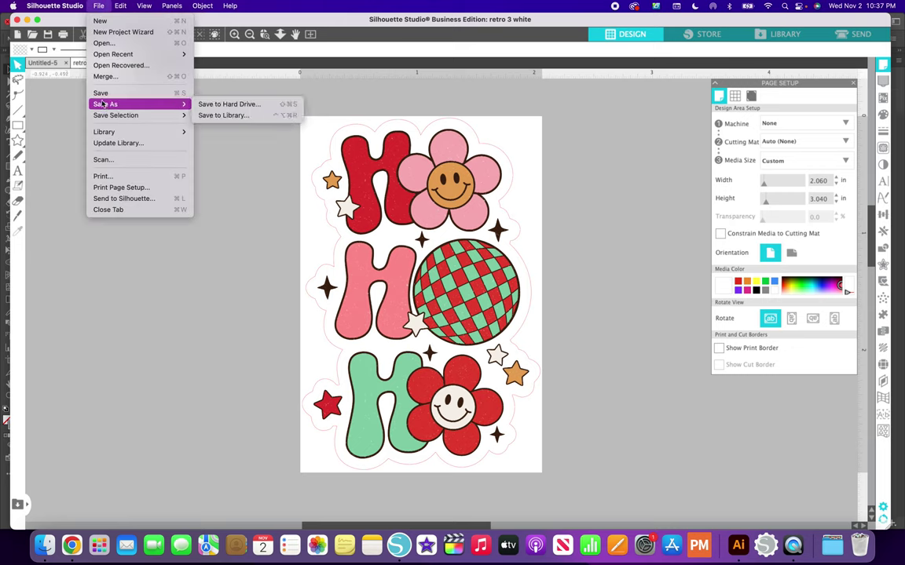
{"action": "left_click", "coordinate": [212, 104]}
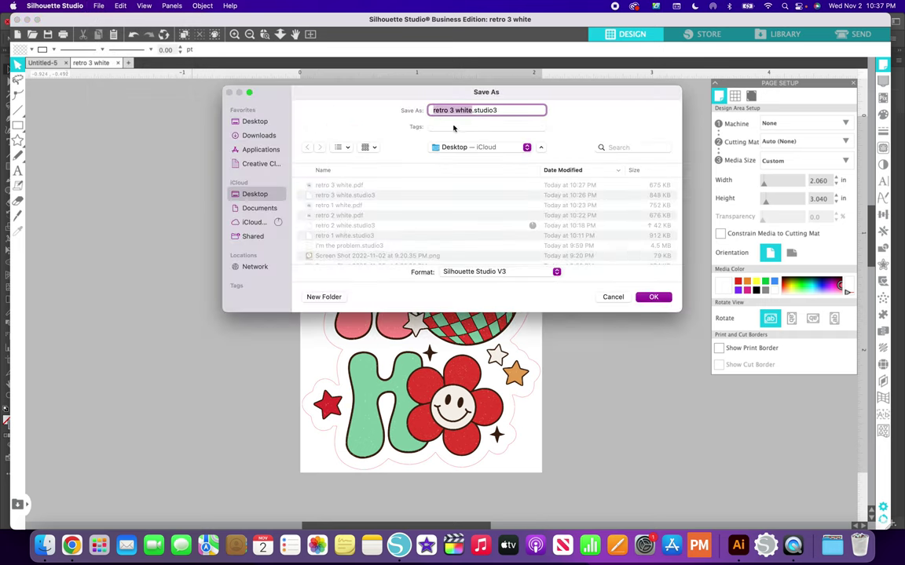
{"action": "left_click", "coordinate": [453, 111]}
{"action": "key", "text": "BackSpace"}
{"action": "type", "text": "4"}
{"action": "left_click", "coordinate": [656, 300]}
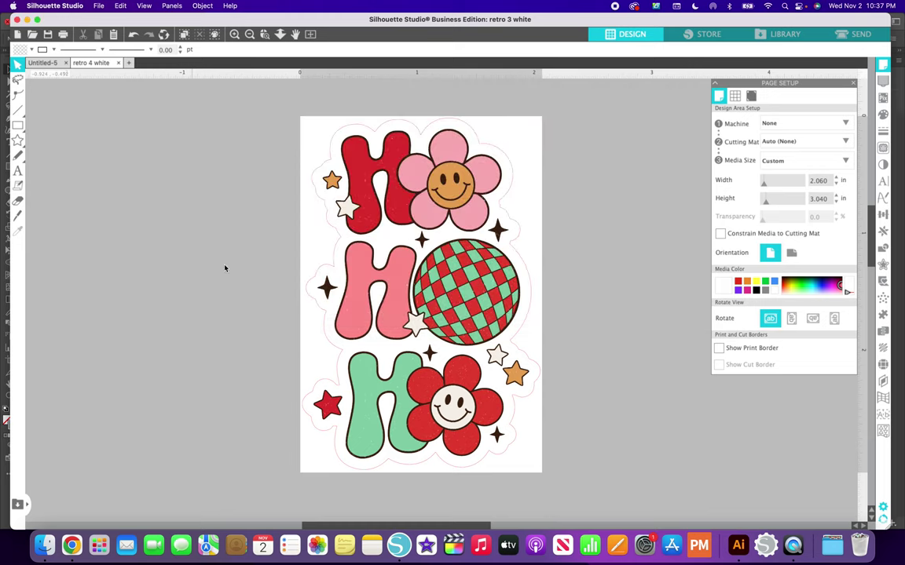
- Start another Save As with the format set to Portable Document Format
{"action": "left_click", "coordinate": [95, 6]}
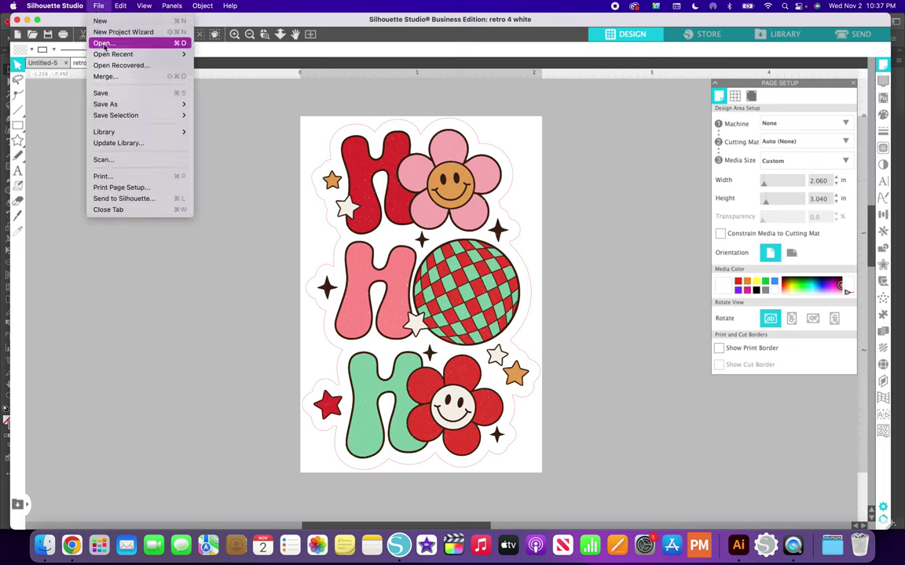
{"action": "mouse_move", "coordinate": [110, 104]}
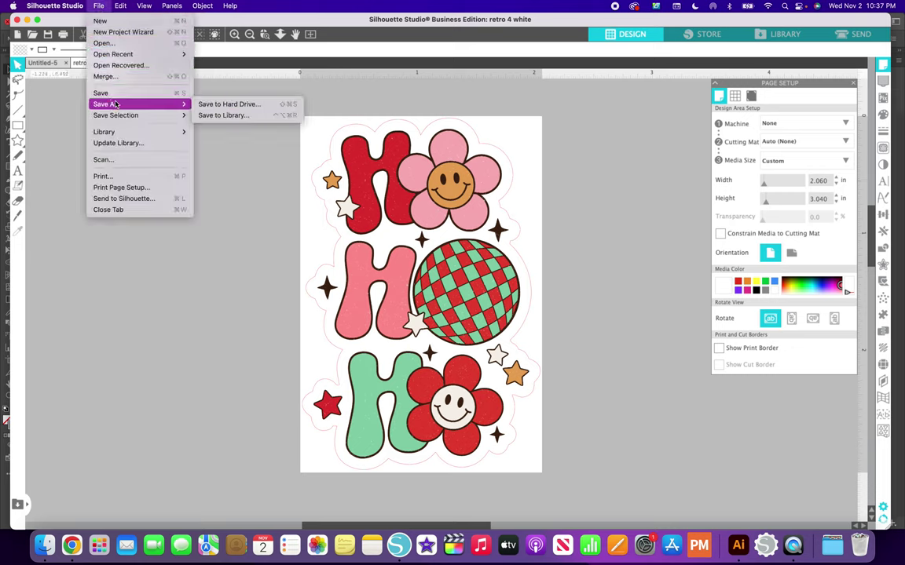
{"action": "left_click", "coordinate": [227, 104]}
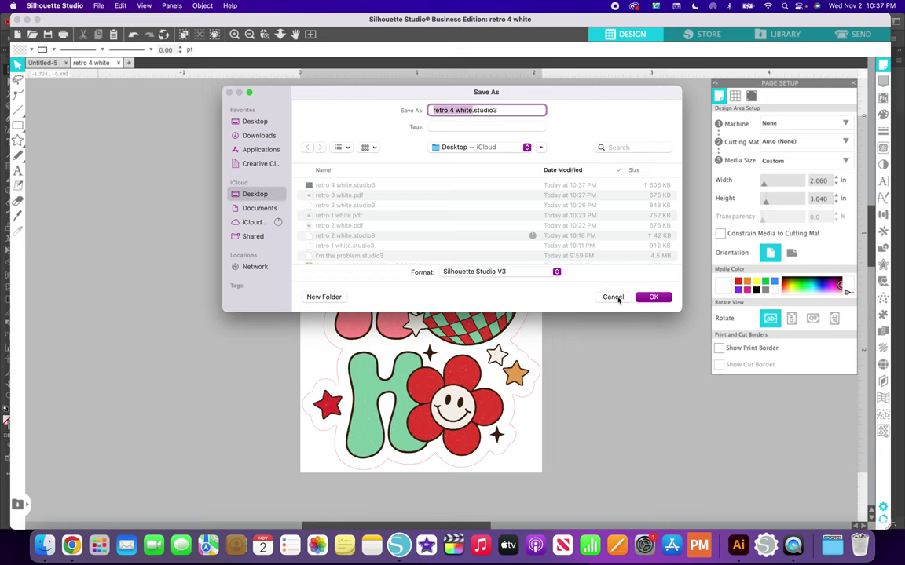
{"action": "left_click", "coordinate": [557, 272]}
{"action": "left_click", "coordinate": [515, 340]}
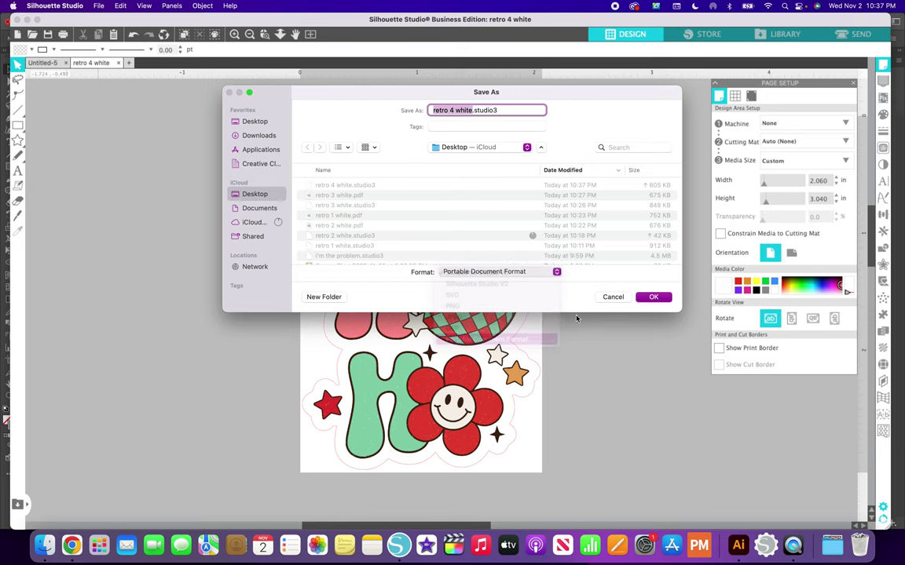
- Confirm the retro 4 white.pdf save and open that PDF in Illustrator
{"action": "left_click", "coordinate": [649, 299]}
{"action": "left_click", "coordinate": [738, 545]}
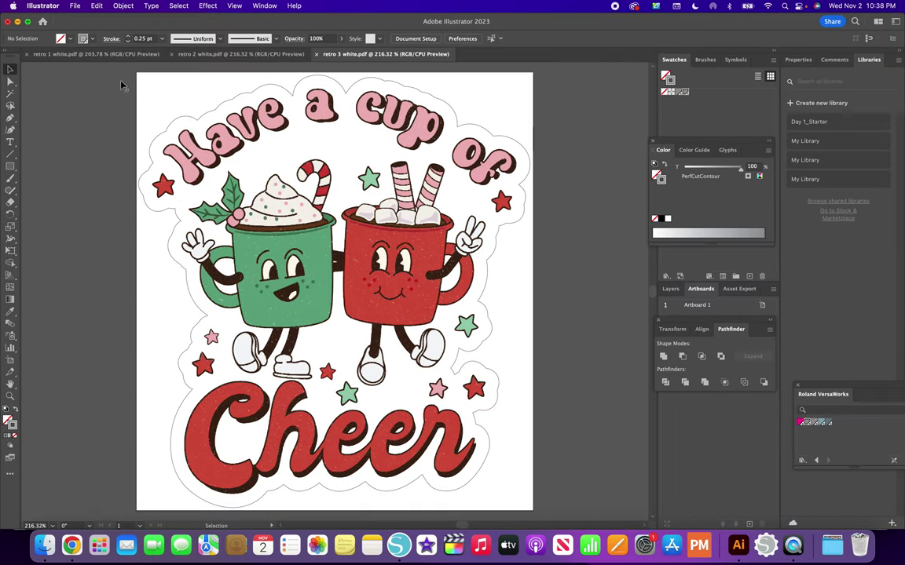
{"action": "left_click", "coordinate": [76, 7]}
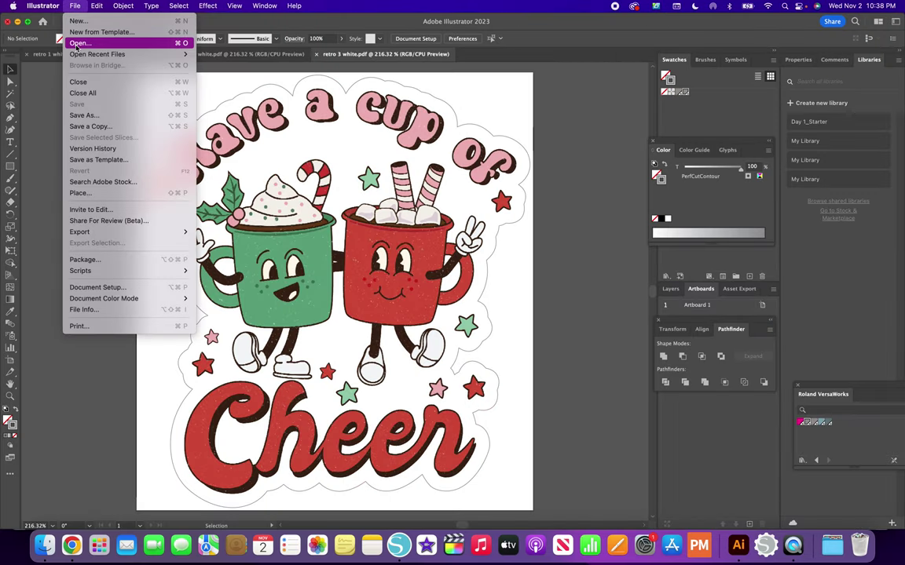
{"action": "left_click", "coordinate": [87, 40]}
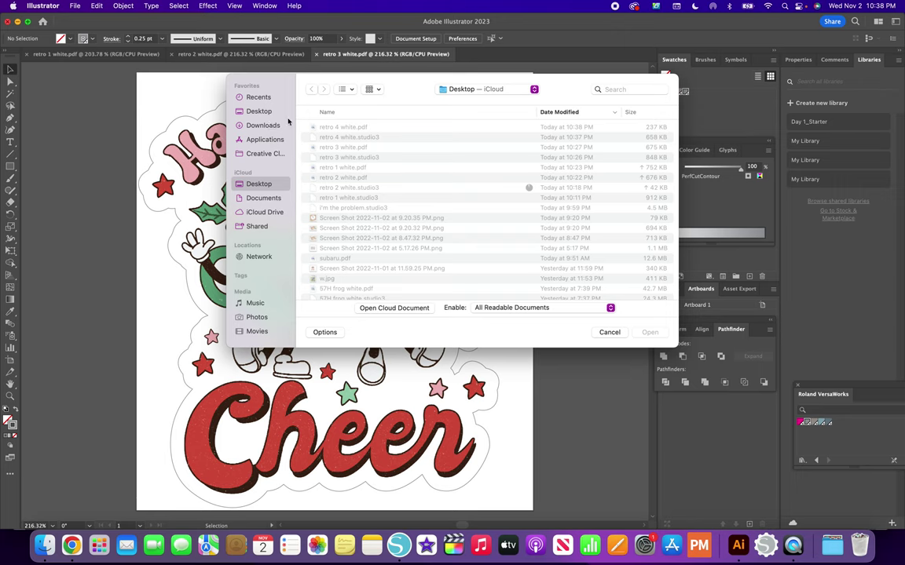
{"action": "double_click", "coordinate": [353, 128]}
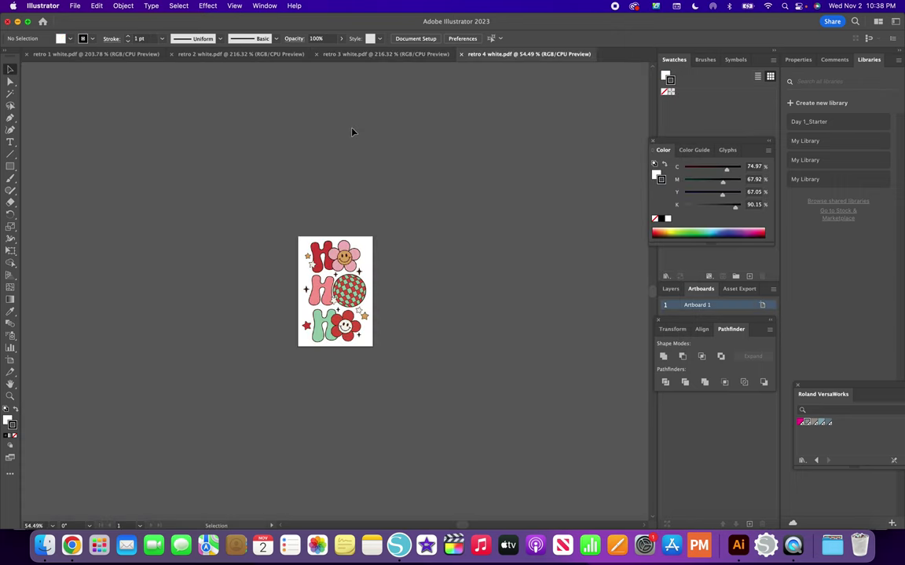
- Fit the artboard to the window, inspect the Ho Ho Ho artwork, then close the PDF
{"action": "key", "text": "a"}
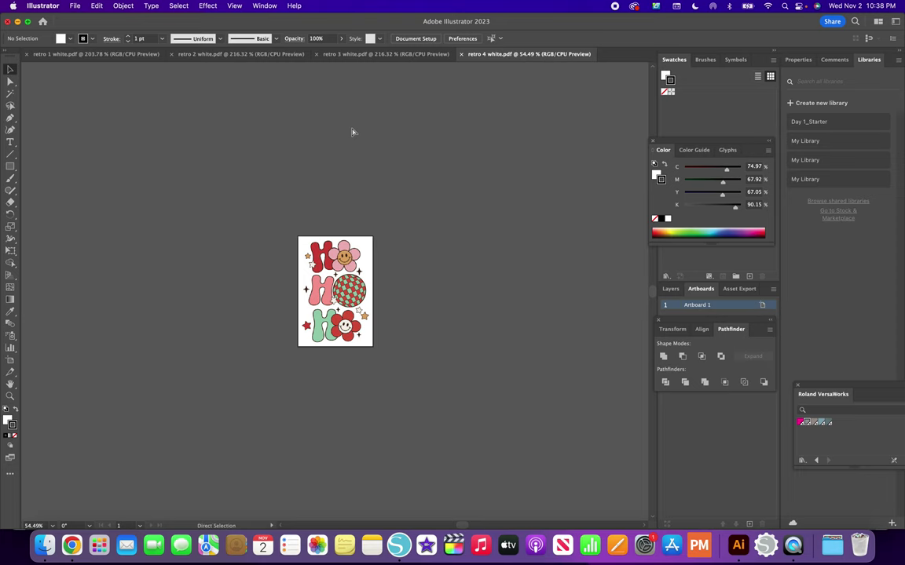
{"action": "key", "text": "super+0"}
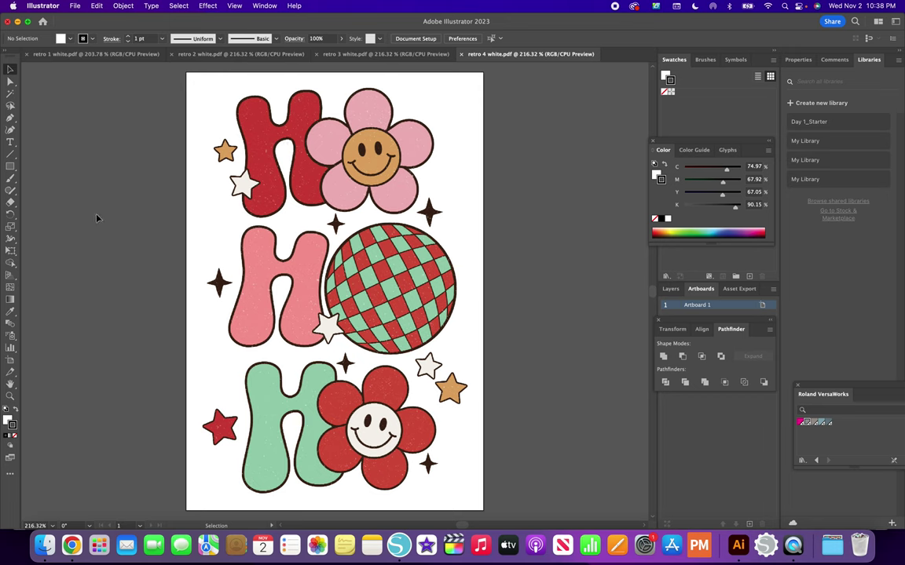
{"action": "left_click_drag", "start_coordinate": [168, 191], "coordinate": [244, 232]}
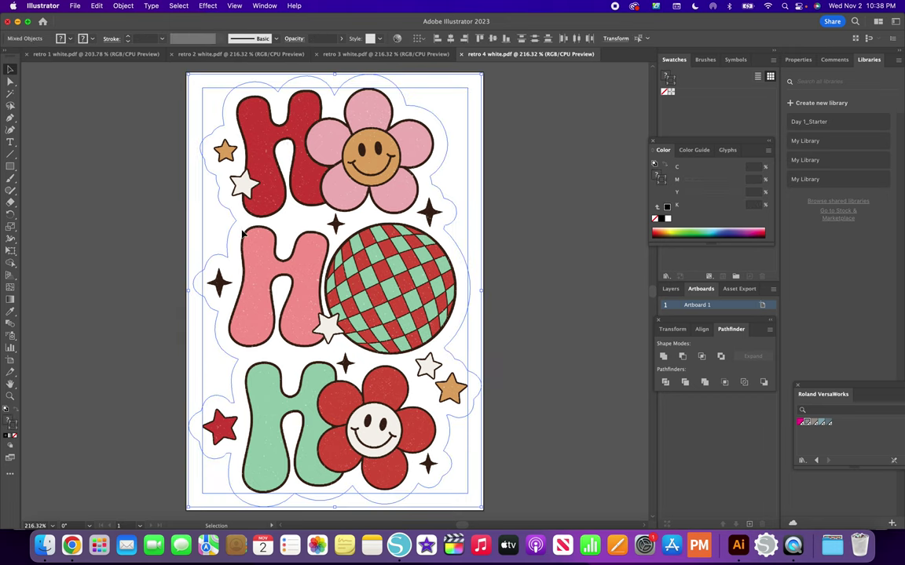
{"action": "left_click", "coordinate": [141, 240]}
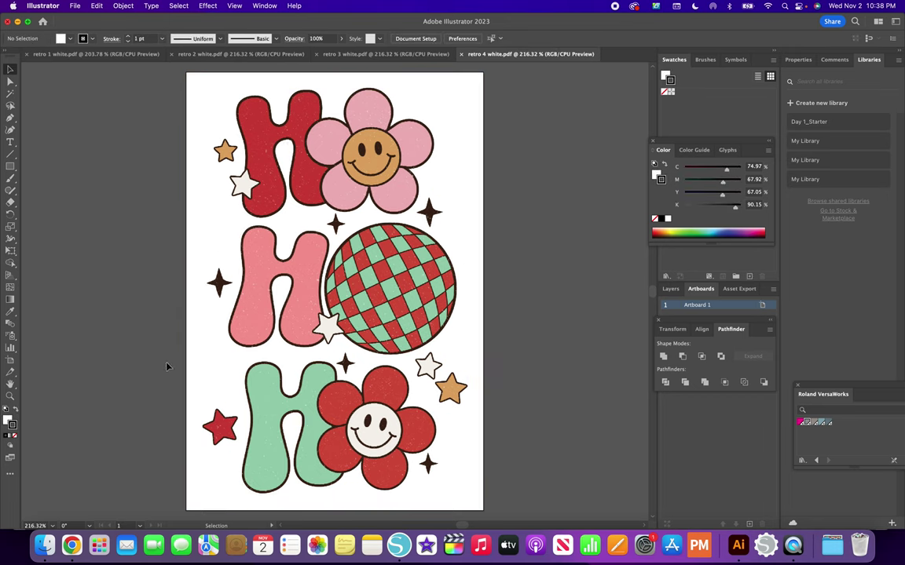
{"action": "left_click", "coordinate": [463, 55]}
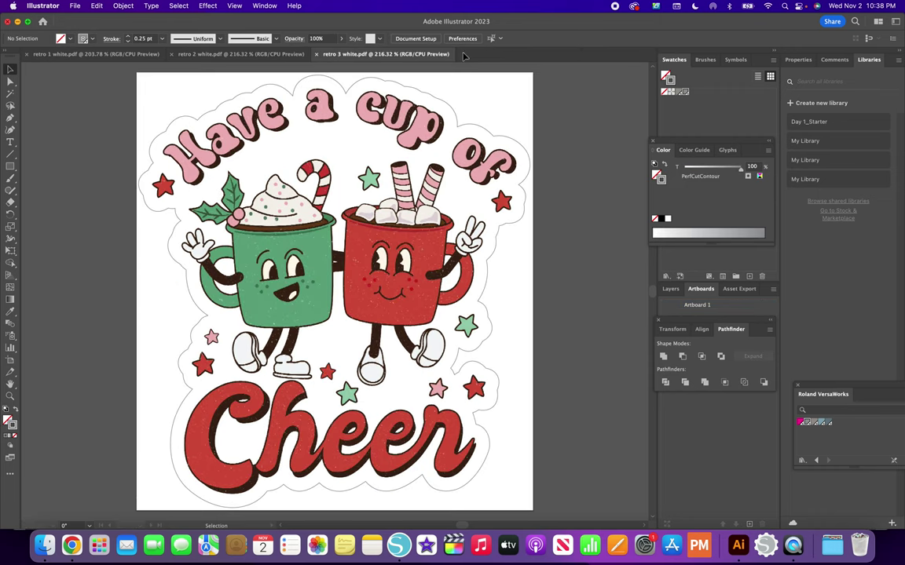
- Back in Silhouette Studio, set the whole design's line thickness to 0.25 pt
{"action": "left_click", "coordinate": [399, 545]}
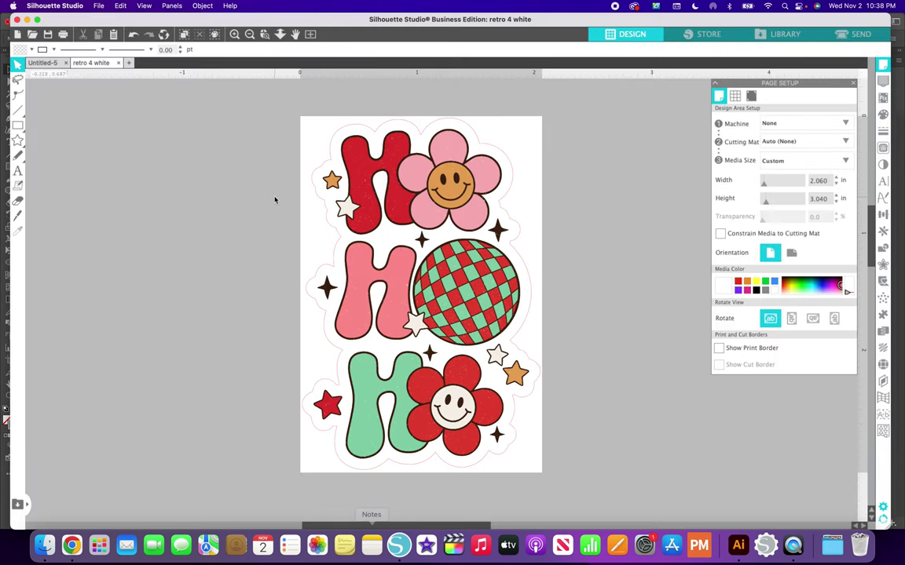
{"action": "key", "text": "super+a"}
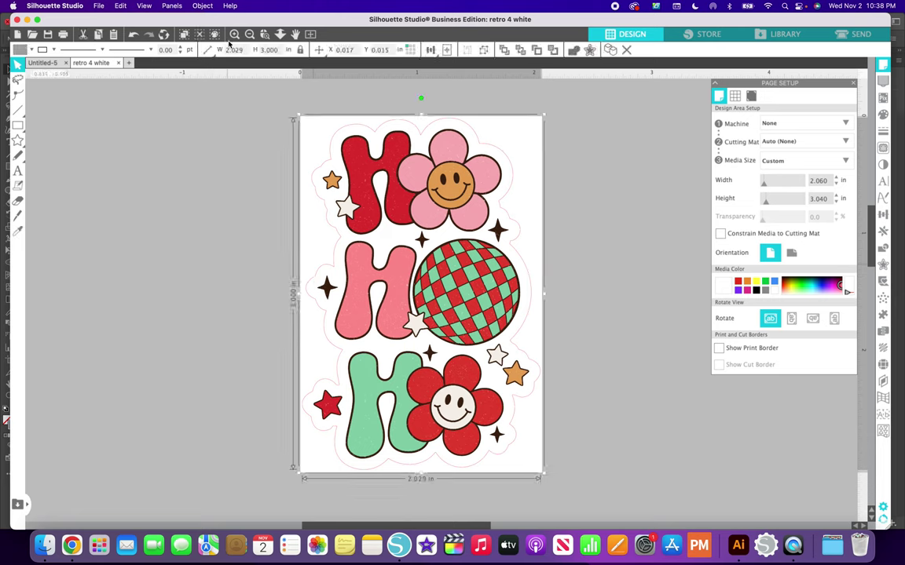
{"action": "left_click", "coordinate": [430, 49]}
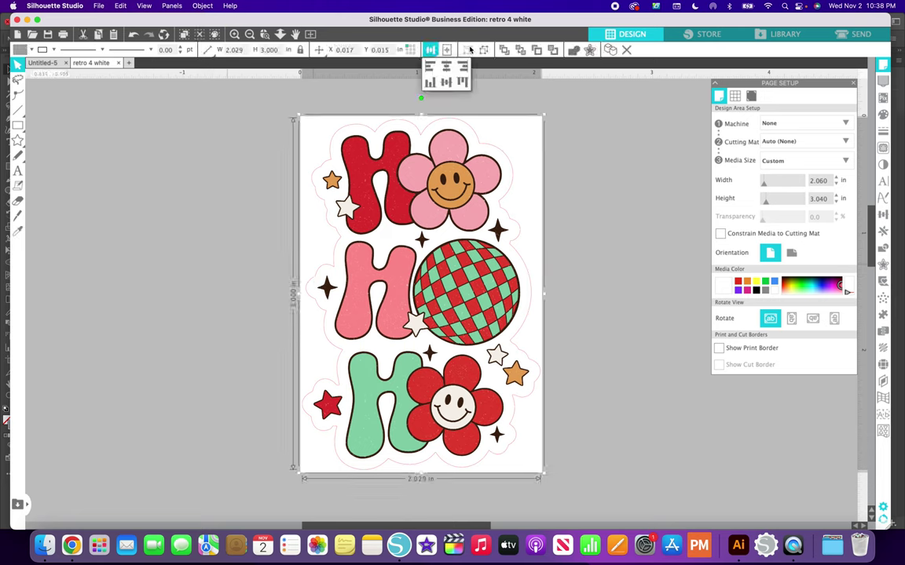
{"action": "left_click", "coordinate": [603, 194]}
{"action": "left_click", "coordinate": [514, 178]}
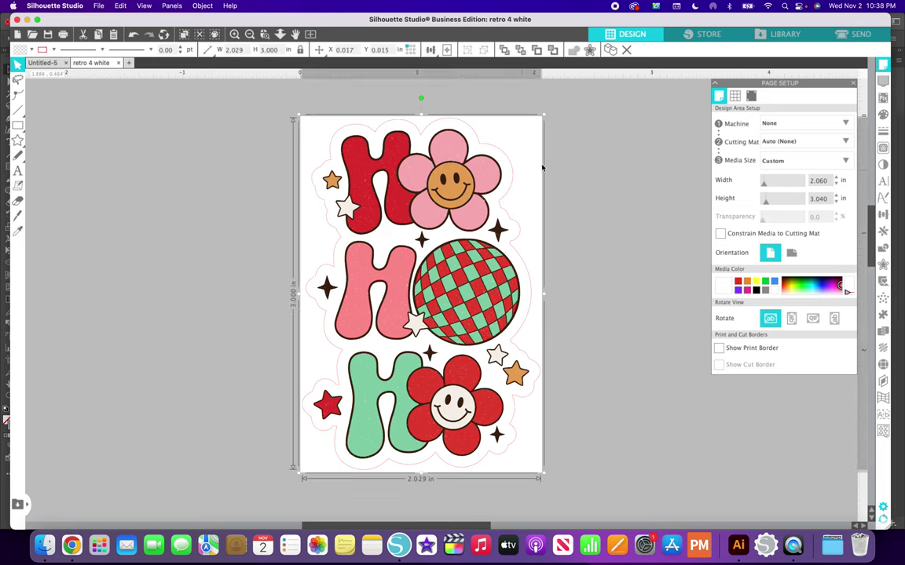
{"action": "left_click", "coordinate": [882, 131]}
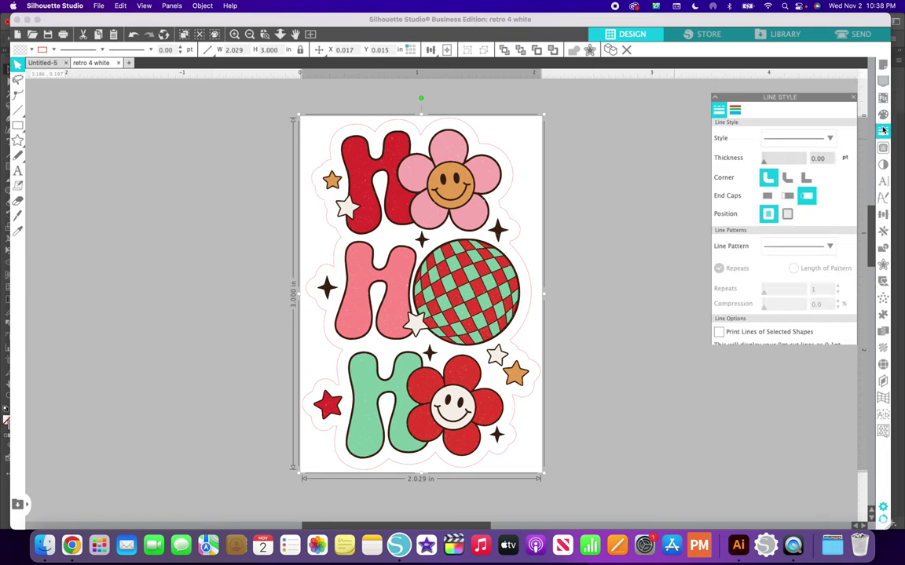
{"action": "left_click", "coordinate": [826, 145]}
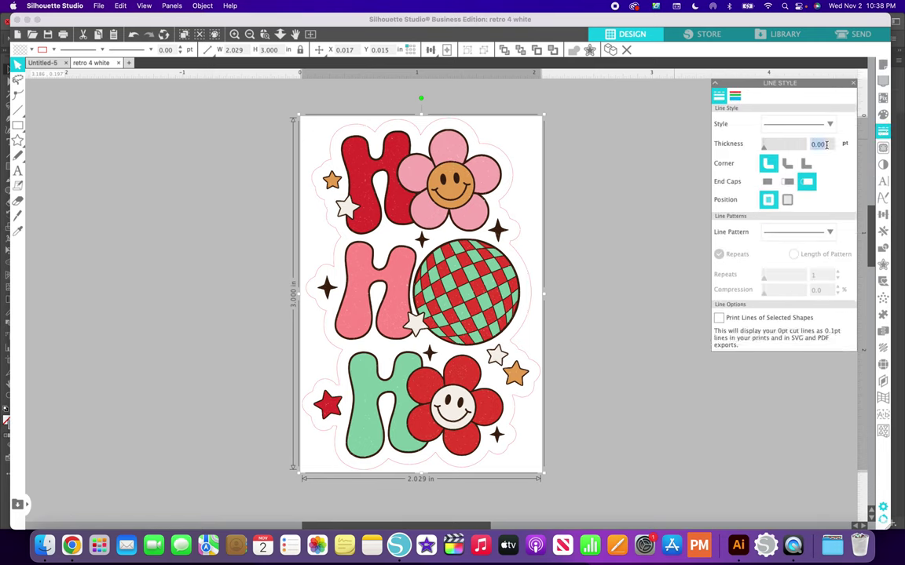
{"action": "type", "text": "."}
{"action": "left_click", "coordinate": [612, 196]}
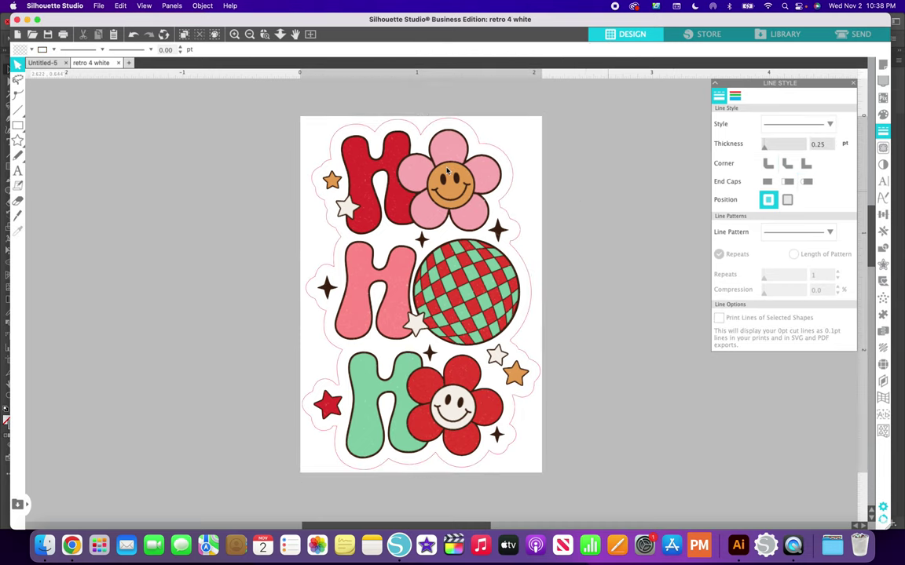
- Resave the design as retro 4 white.studio3, replacing the existing file
{"action": "left_click", "coordinate": [99, 5]}
{"action": "mouse_move", "coordinate": [103, 105]}
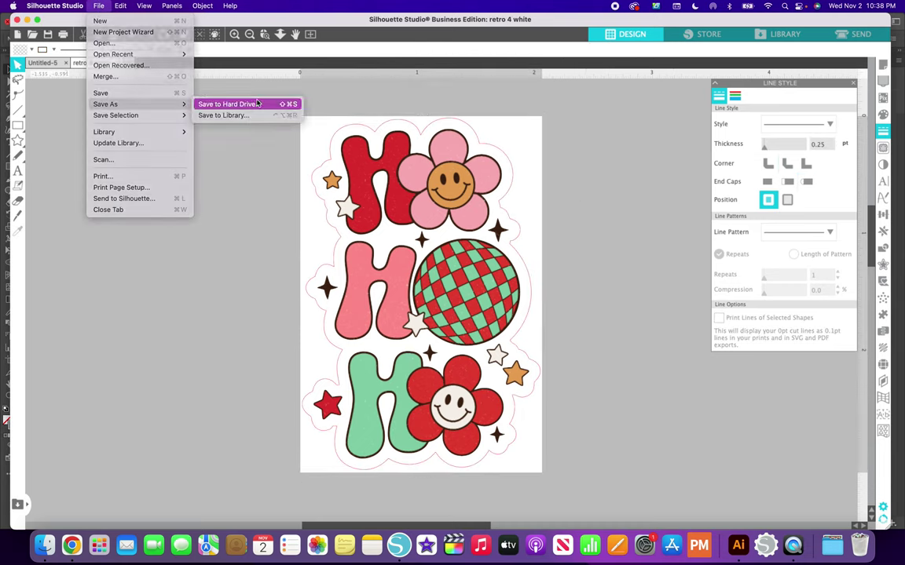
{"action": "left_click", "coordinate": [206, 104]}
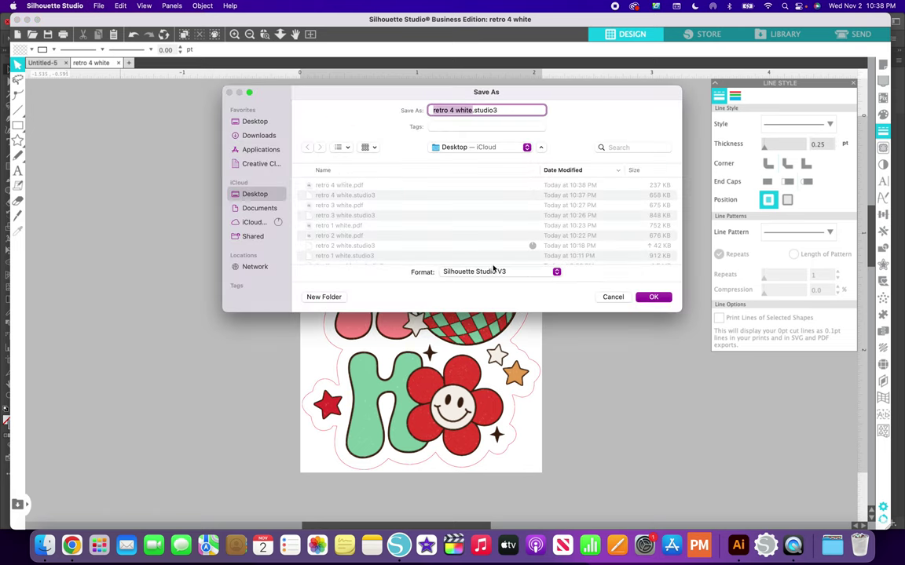
{"action": "left_click", "coordinate": [652, 297]}
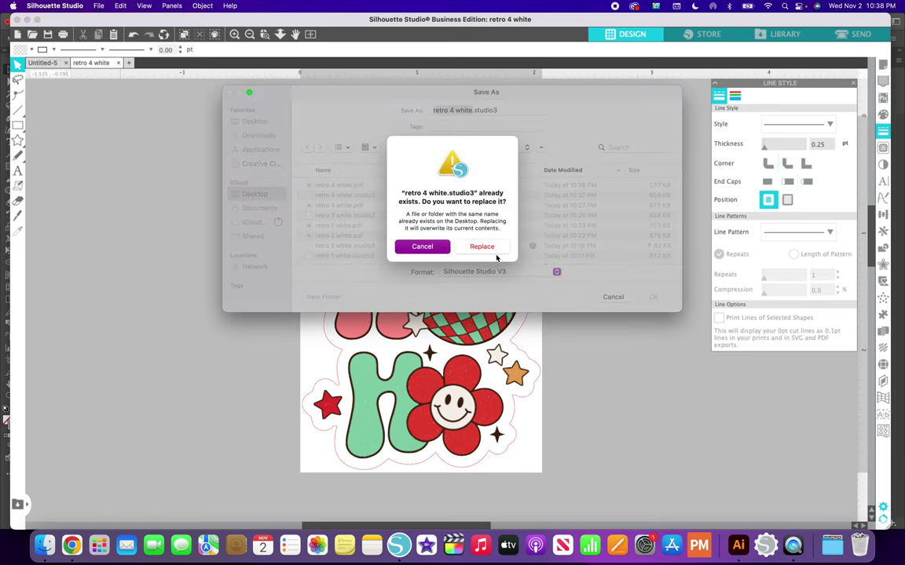
{"action": "left_click", "coordinate": [434, 223]}
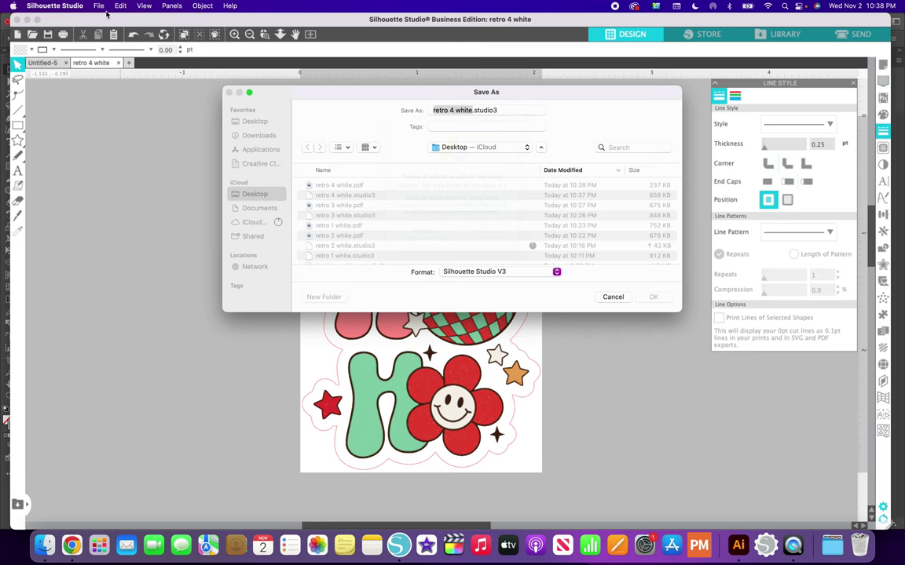
- Resave it as retro 4 white.pdf in PDF format, replacing the existing file
{"action": "left_click", "coordinate": [98, 5]}
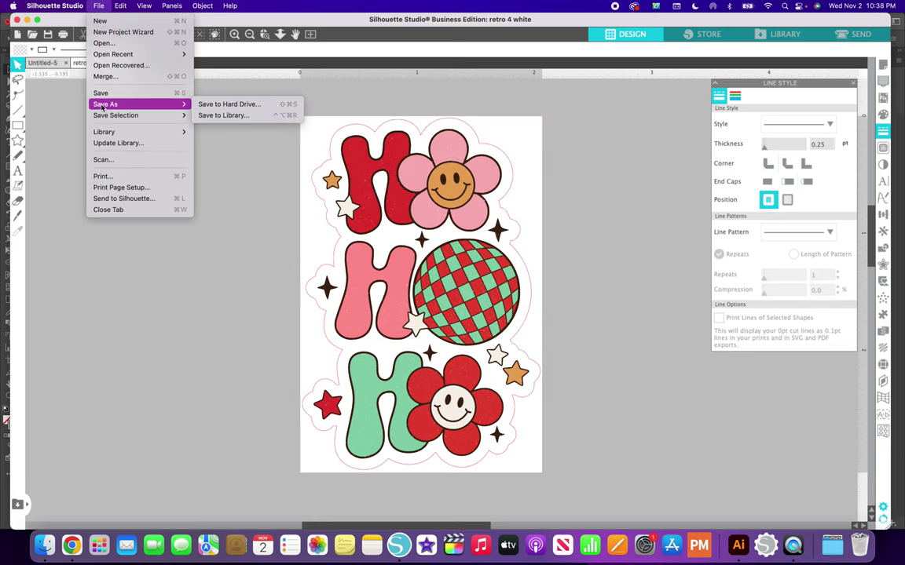
{"action": "left_click", "coordinate": [101, 107]}
{"action": "left_click", "coordinate": [99, 5]}
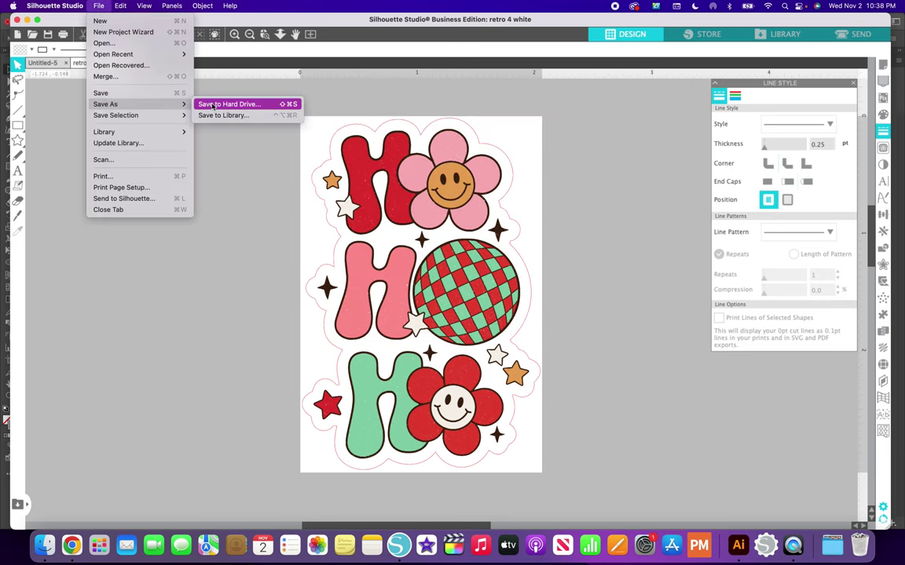
{"action": "left_click", "coordinate": [223, 103]}
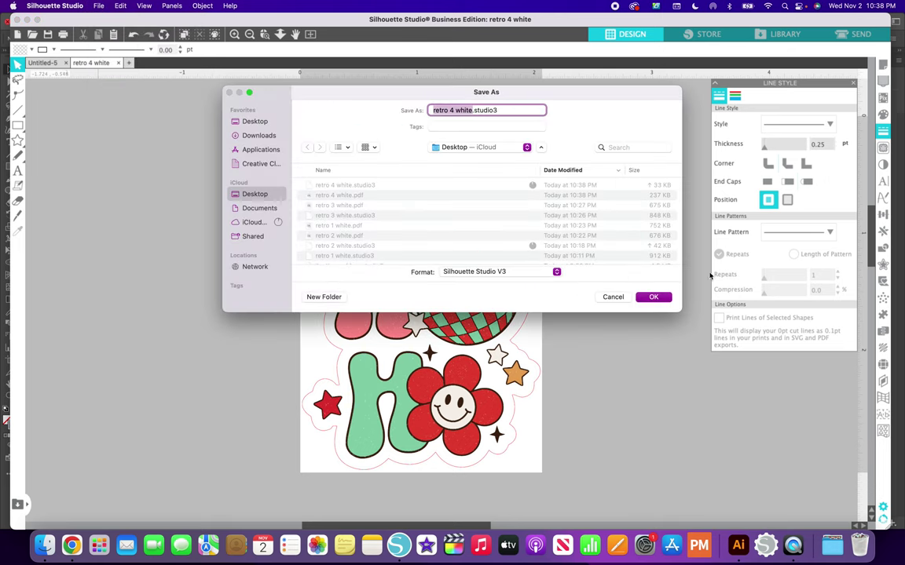
{"action": "left_click", "coordinate": [522, 272]}
{"action": "left_click", "coordinate": [506, 340]}
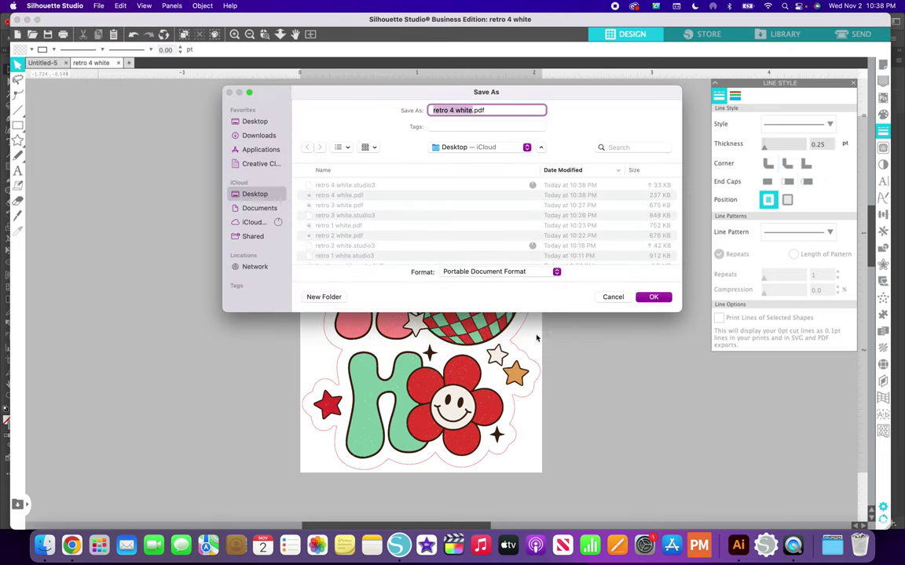
{"action": "left_click", "coordinate": [647, 297]}
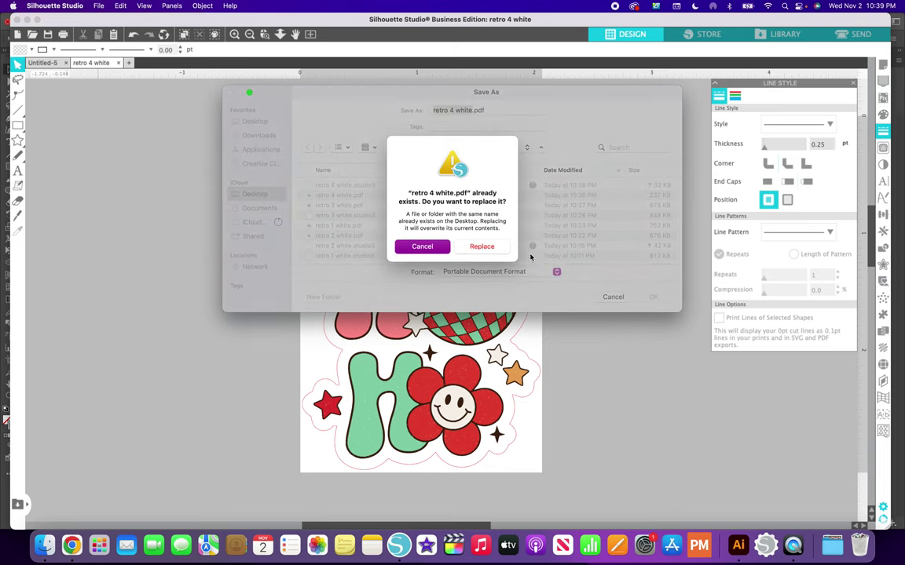
{"action": "left_click", "coordinate": [488, 250]}
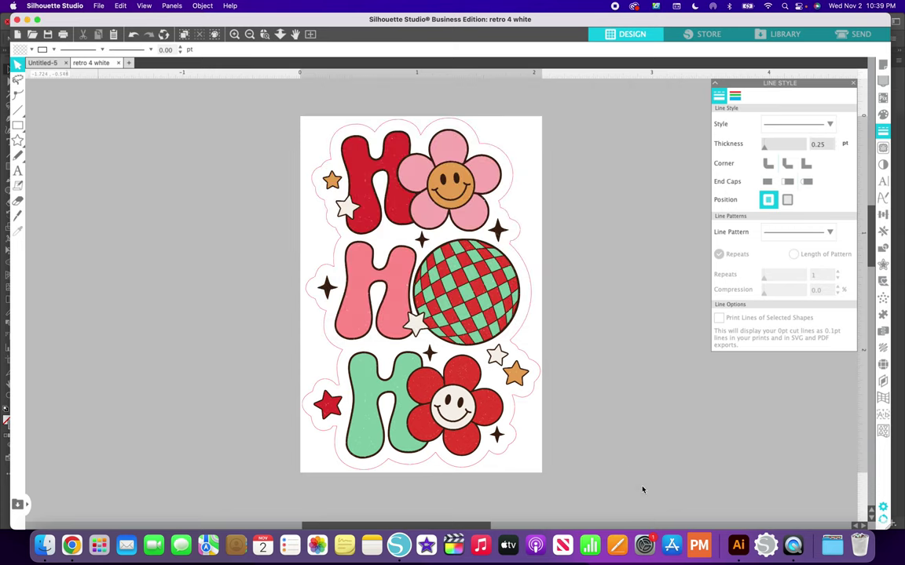
- Open retro 4 white.pdf in Illustrator and fit the Ho Ho Ho artboard to the window
{"action": "left_click", "coordinate": [738, 544]}
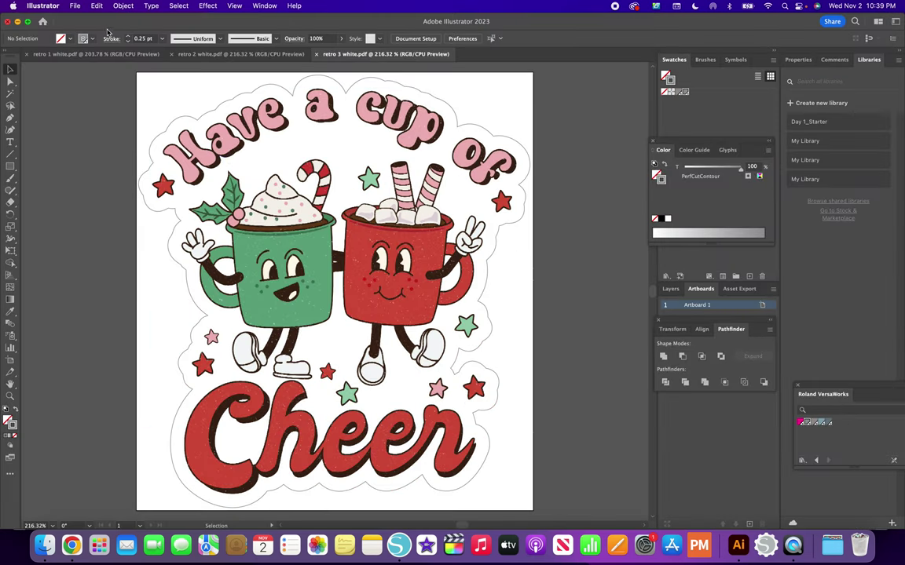
{"action": "left_click", "coordinate": [74, 6]}
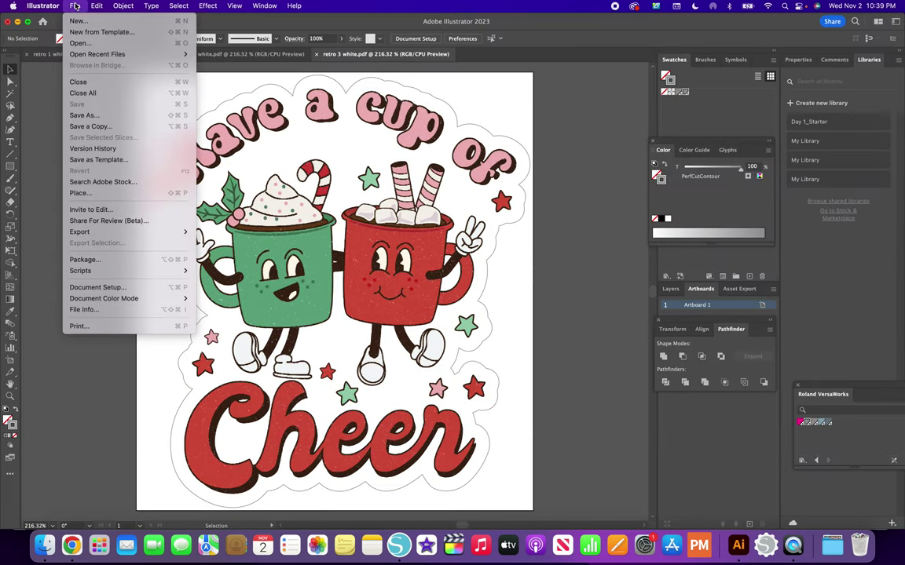
{"action": "left_click", "coordinate": [72, 43]}
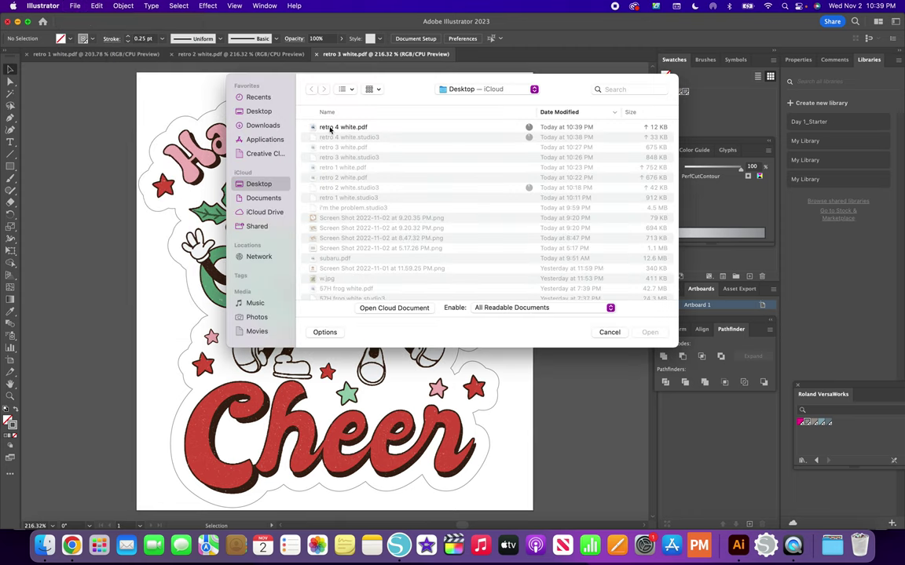
{"action": "double_click", "coordinate": [328, 127]}
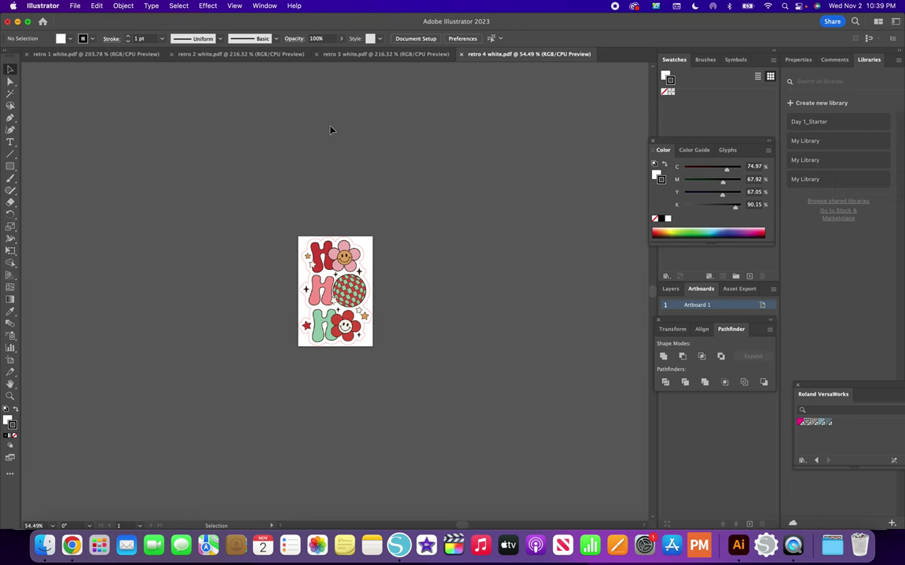
{"action": "key", "text": "super+0"}
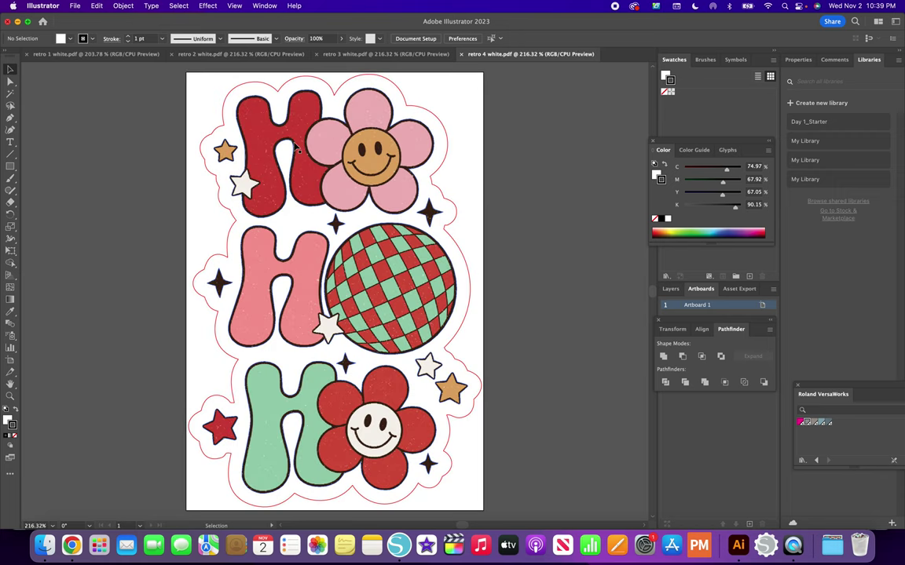
- Flatten the Ho Ho Ho artwork's transparency, leaving strokes unconverted to outlines
{"action": "left_click", "coordinate": [298, 151]}
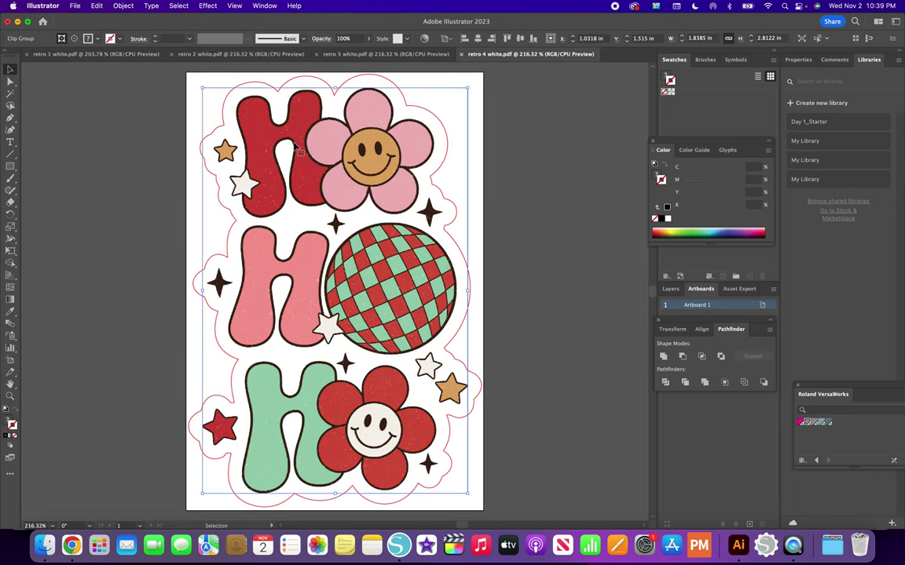
{"action": "left_click", "coordinate": [123, 5]}
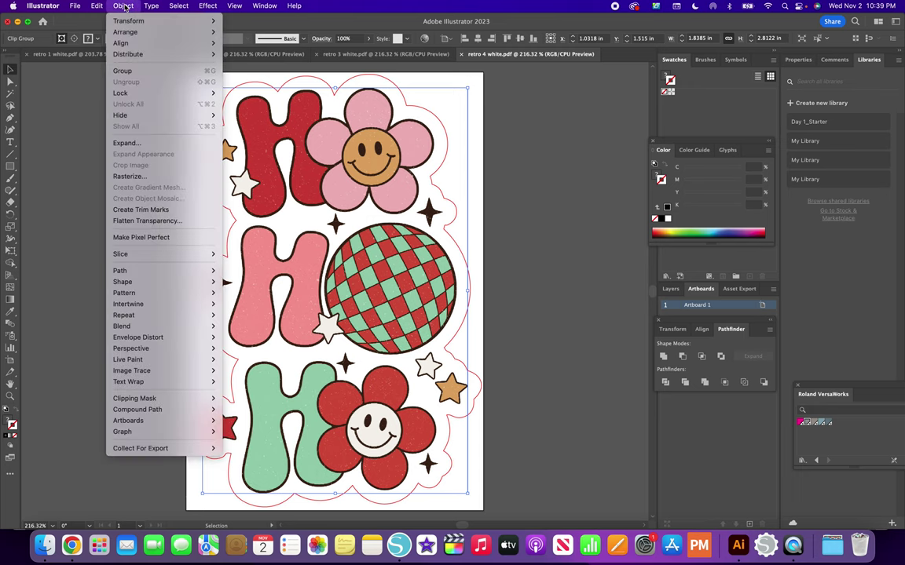
{"action": "left_click", "coordinate": [131, 220]}
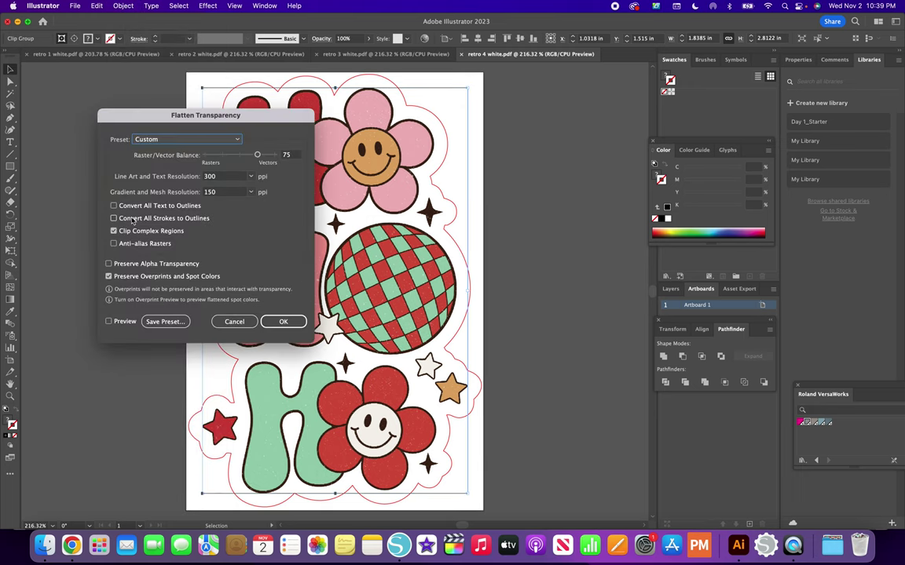
{"action": "left_click", "coordinate": [114, 219]}
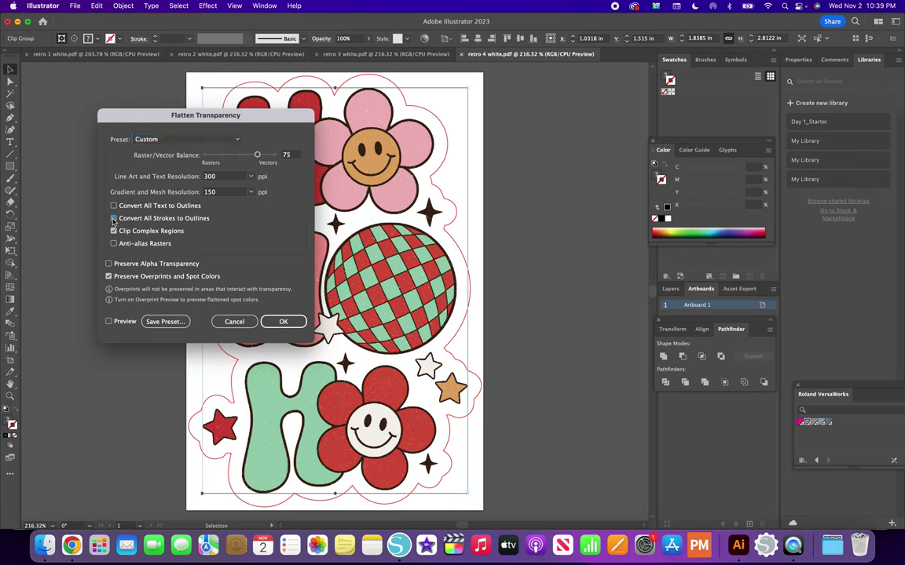
{"action": "left_click", "coordinate": [114, 219]}
{"action": "left_click", "coordinate": [114, 219]}
{"action": "left_click", "coordinate": [282, 322]}
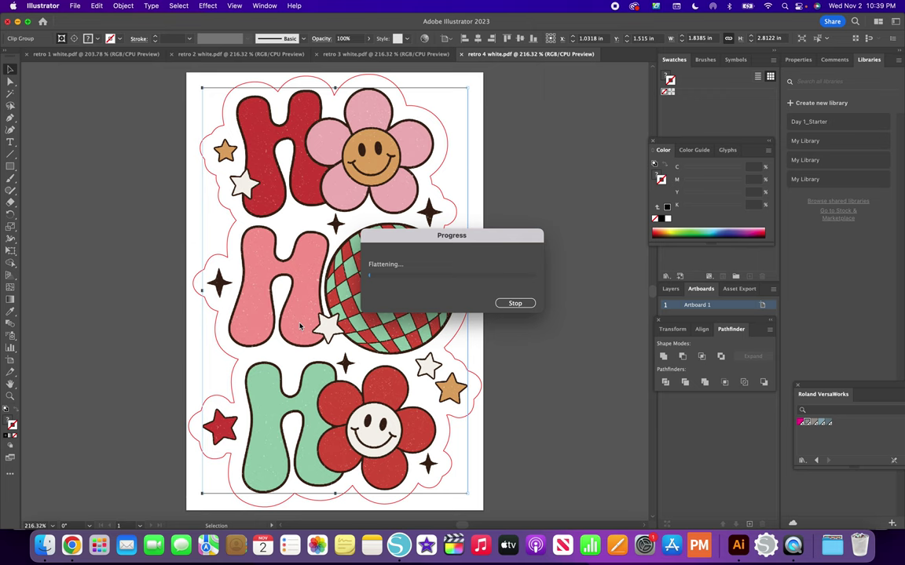
- Send the coloured Ho Ho Ho artwork to the back
{"action": "left_click", "coordinate": [122, 6]}
{"action": "mouse_move", "coordinate": [132, 35]}
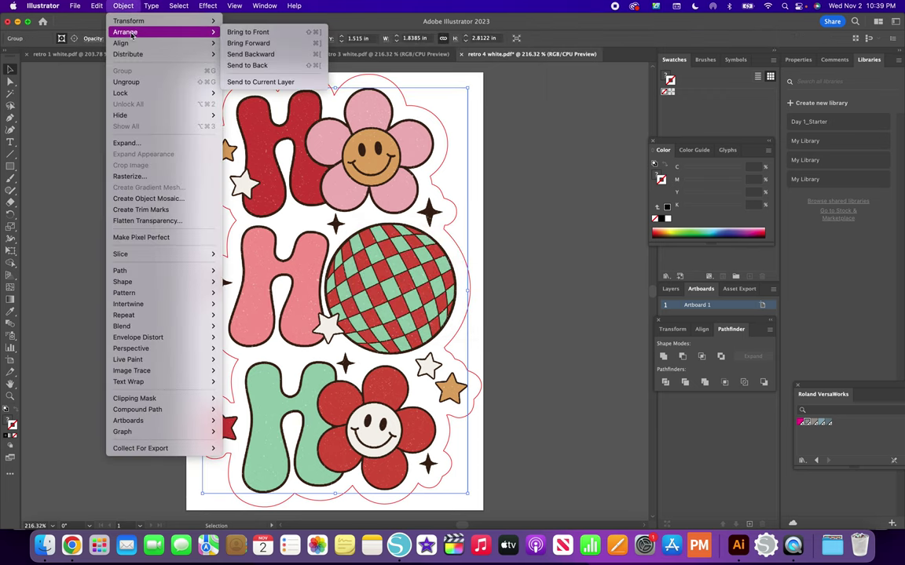
{"action": "left_click", "coordinate": [248, 65]}
- Select all grey underlay shapes sharing the same fill colour
{"action": "left_click", "coordinate": [173, 125]}
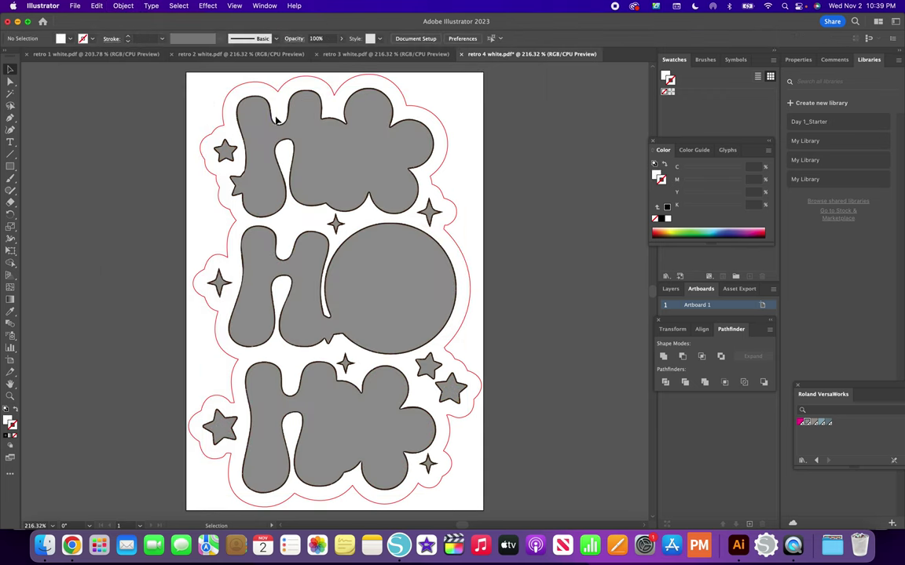
{"action": "left_click", "coordinate": [268, 138]}
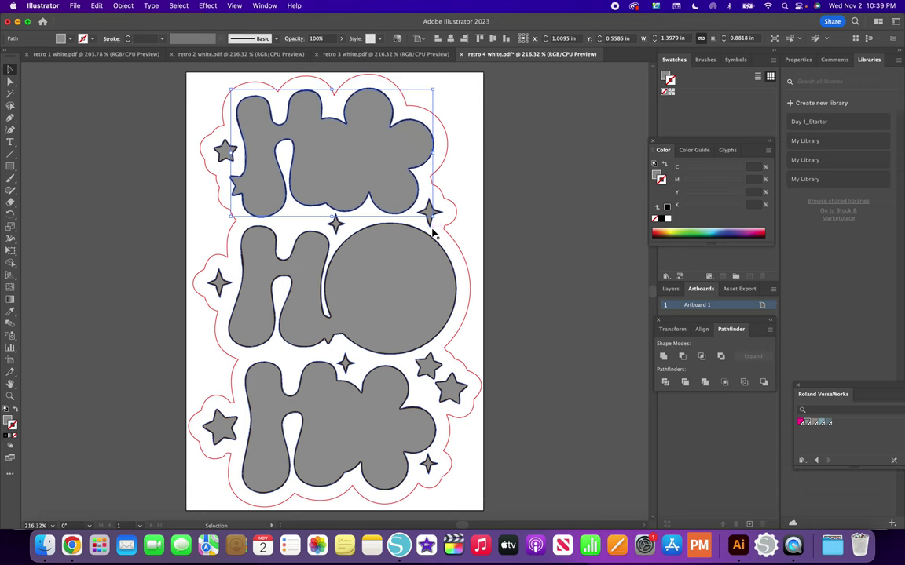
{"action": "left_click", "coordinate": [180, 7]}
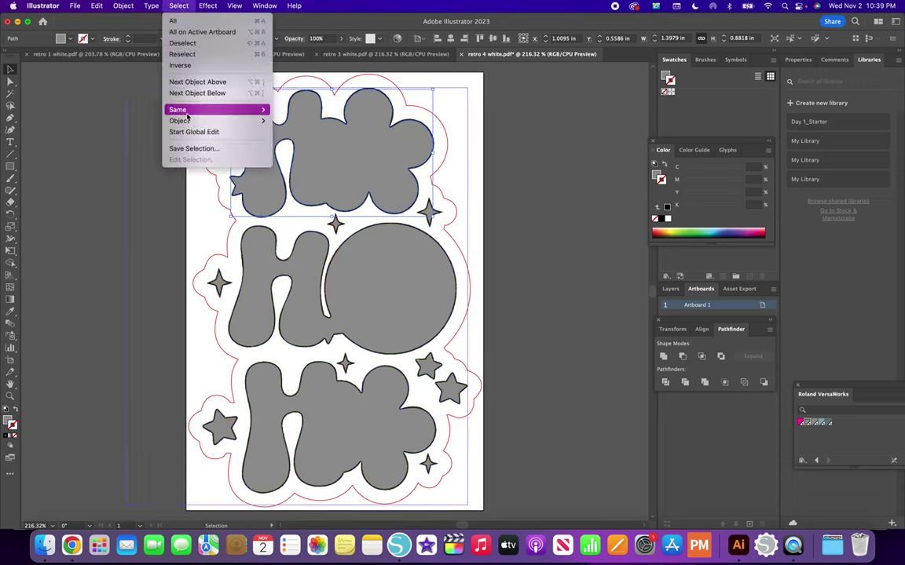
{"action": "mouse_move", "coordinate": [251, 110]}
{"action": "left_click", "coordinate": [303, 166]}
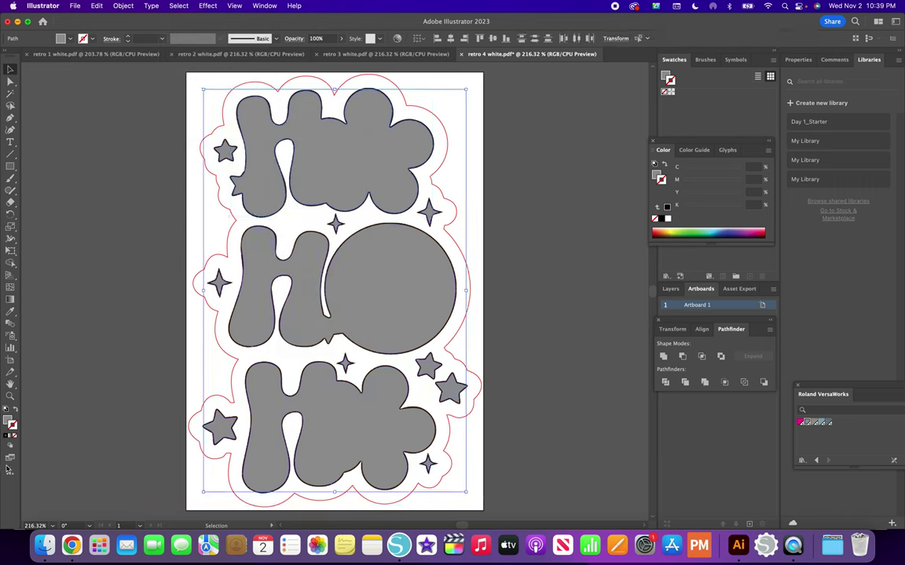
- Fill the selected grey shapes with the RDG_WHITE swatch from the Roland VersaWorks library
{"action": "left_click", "coordinate": [6, 421]}
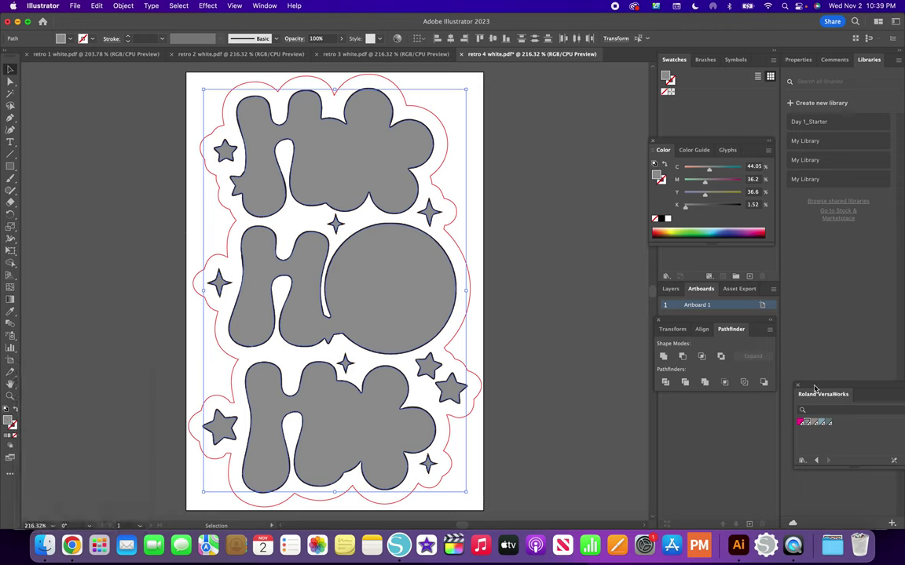
{"action": "left_click_drag", "start_coordinate": [808, 386], "coordinate": [675, 416]}
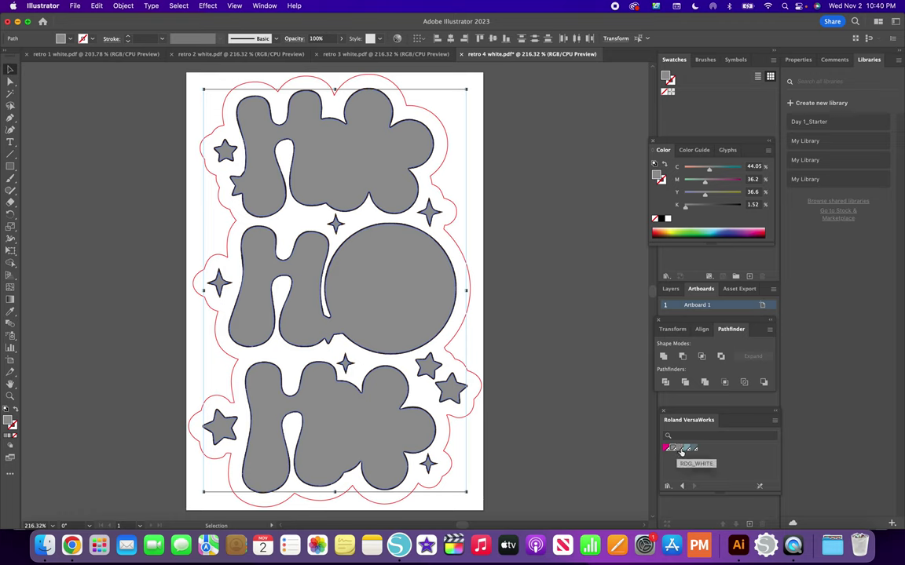
{"action": "left_click", "coordinate": [681, 452]}
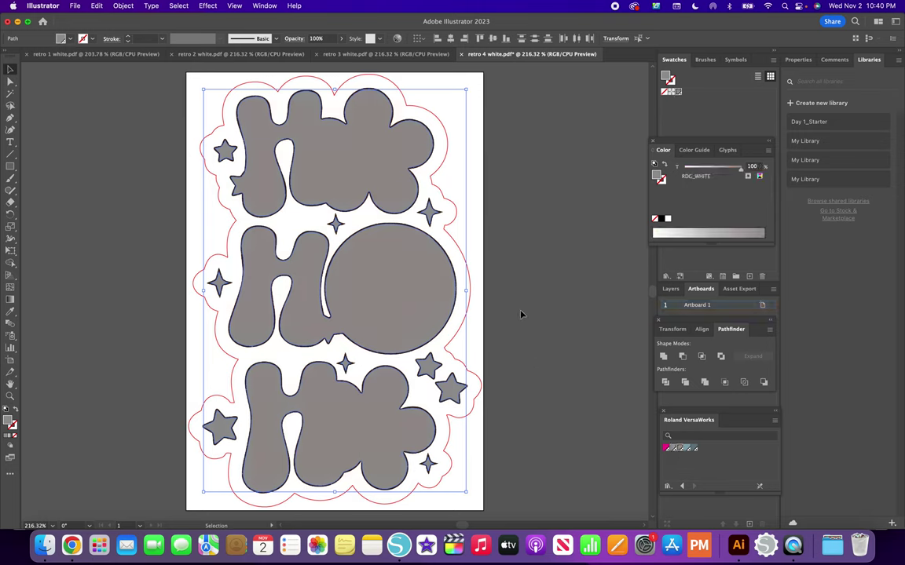
- Send the white underlay shapes to the back and deselect them
{"action": "left_click", "coordinate": [123, 6]}
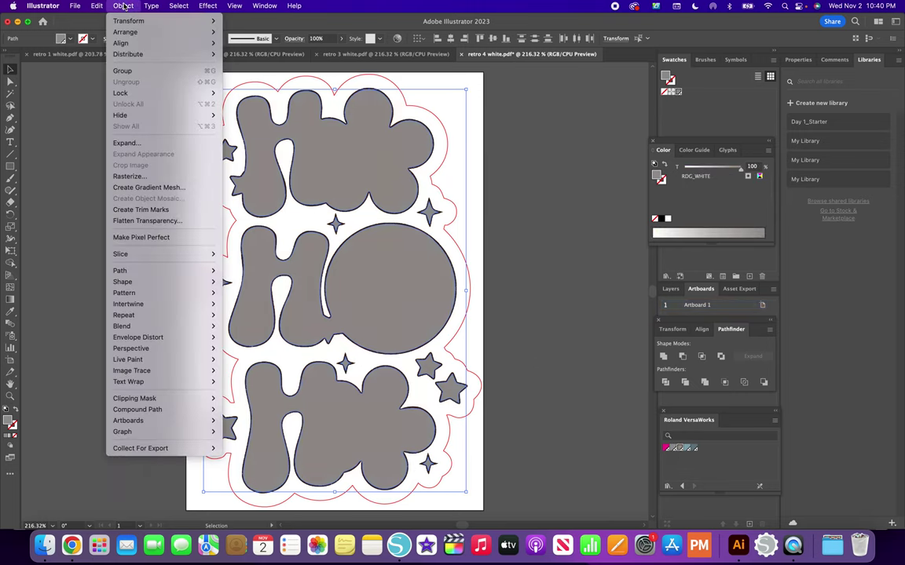
{"action": "mouse_move", "coordinate": [166, 33]}
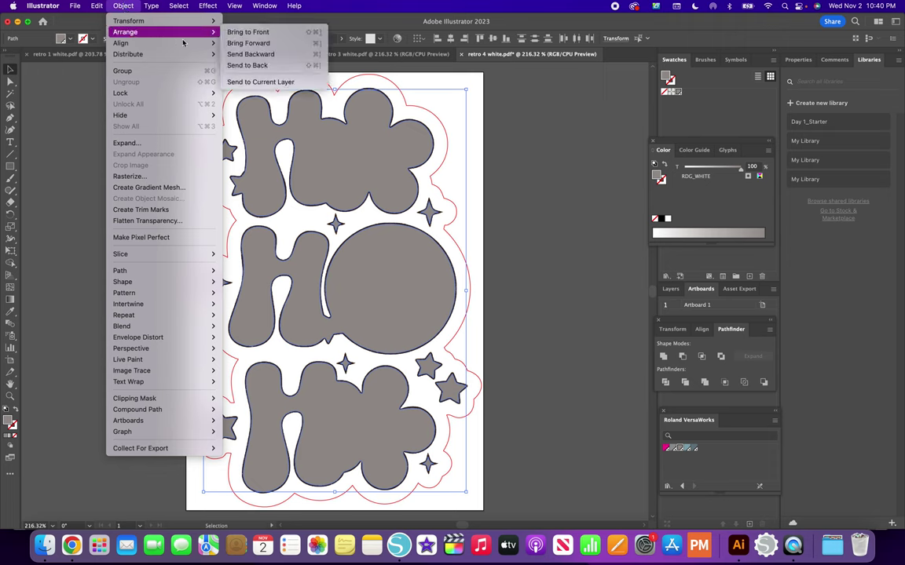
{"action": "left_click", "coordinate": [253, 68]}
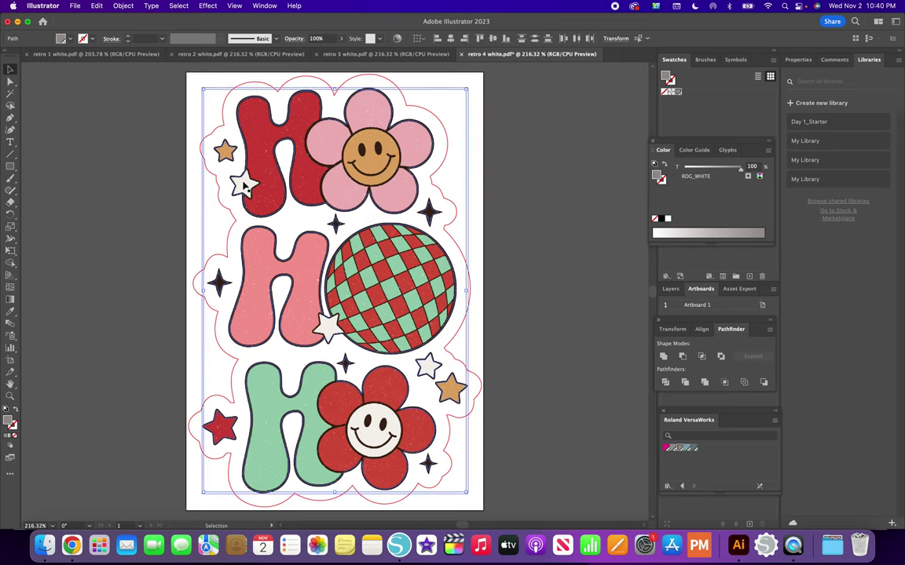
{"action": "left_click", "coordinate": [144, 182]}
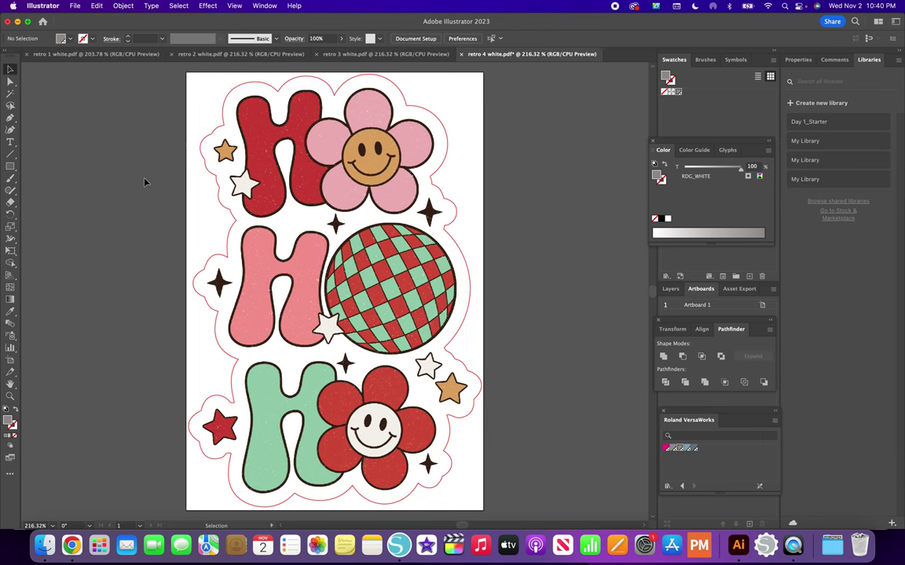
- Give the outer contour cut-line path a PerfCutContour stroke, then deselect it
{"action": "left_click", "coordinate": [202, 150]}
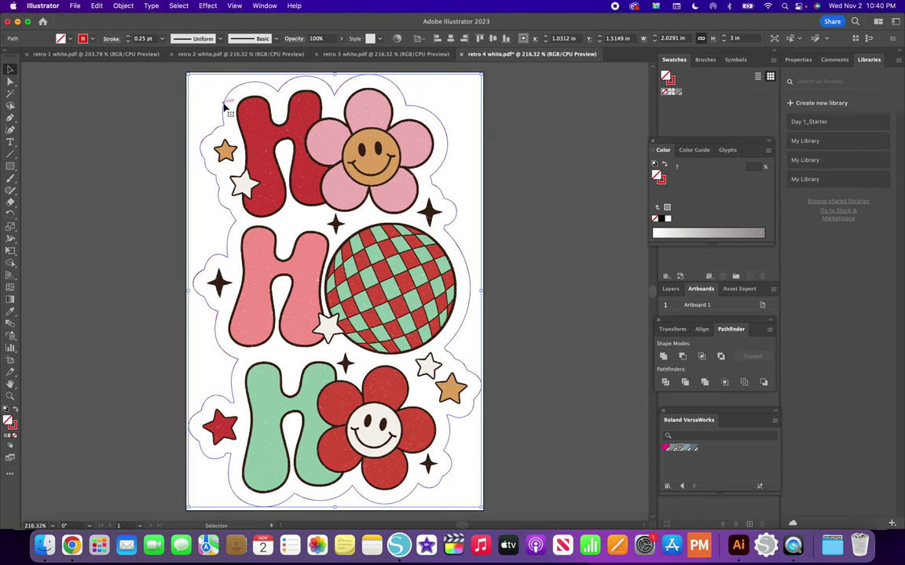
{"action": "left_click", "coordinate": [14, 429]}
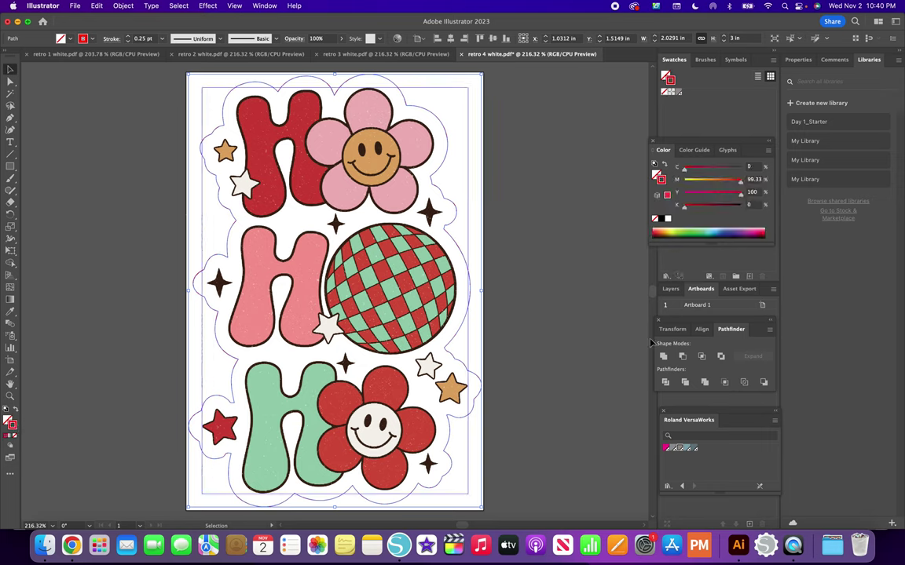
{"action": "left_click", "coordinate": [673, 450]}
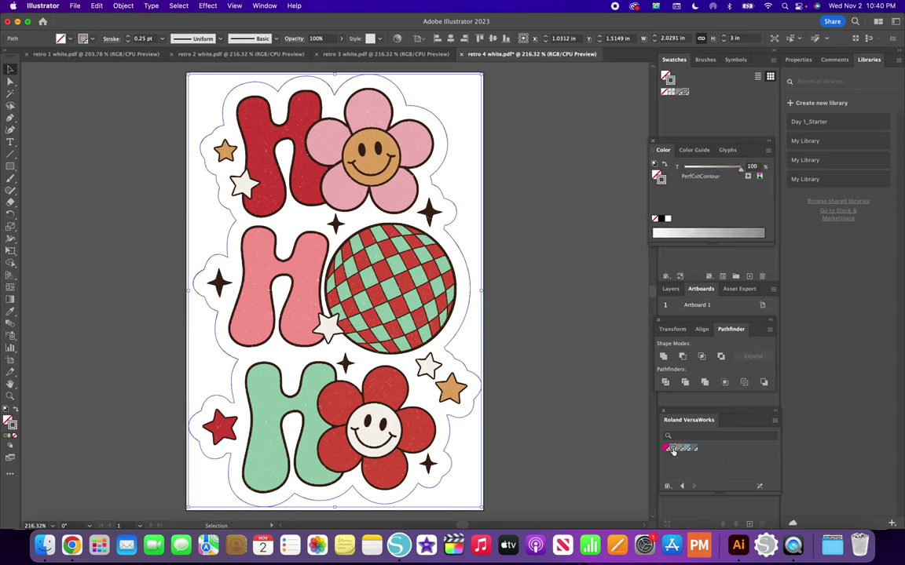
{"action": "left_click", "coordinate": [541, 424]}
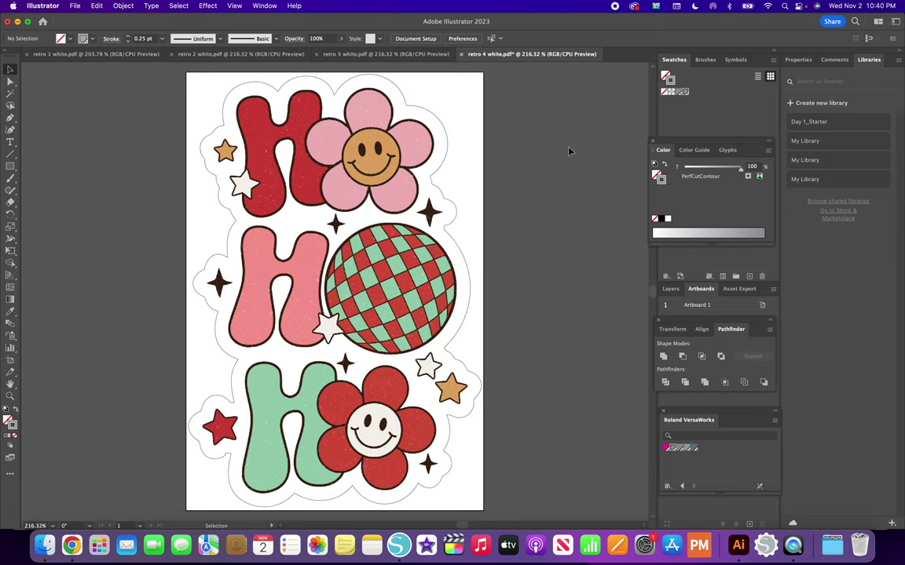
- Save as Adobe PDF over the existing retro 4 white.pdf
{"action": "left_click", "coordinate": [76, 5]}
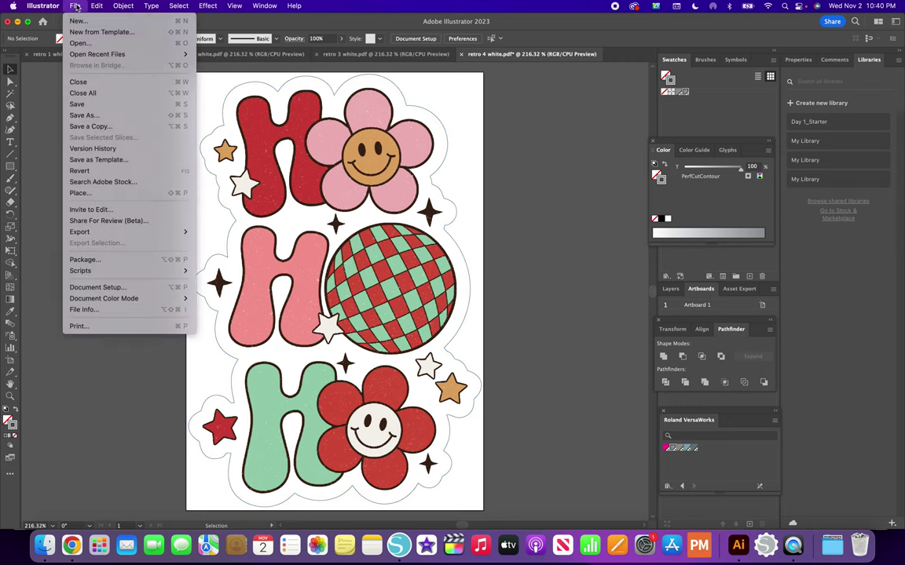
{"action": "left_click", "coordinate": [81, 115]}
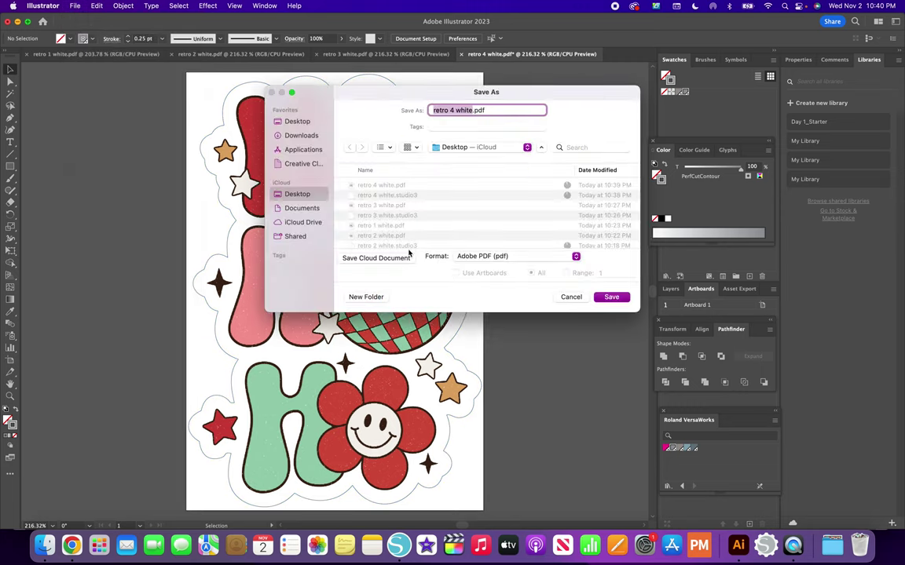
{"action": "left_click", "coordinate": [610, 298]}
{"action": "left_click", "coordinate": [501, 248]}
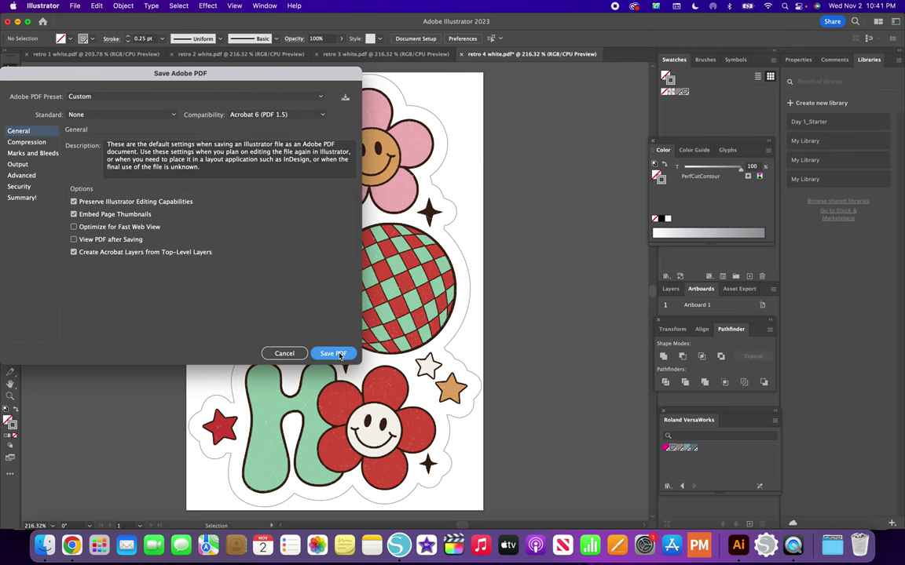
{"action": "left_click", "coordinate": [332, 353]}
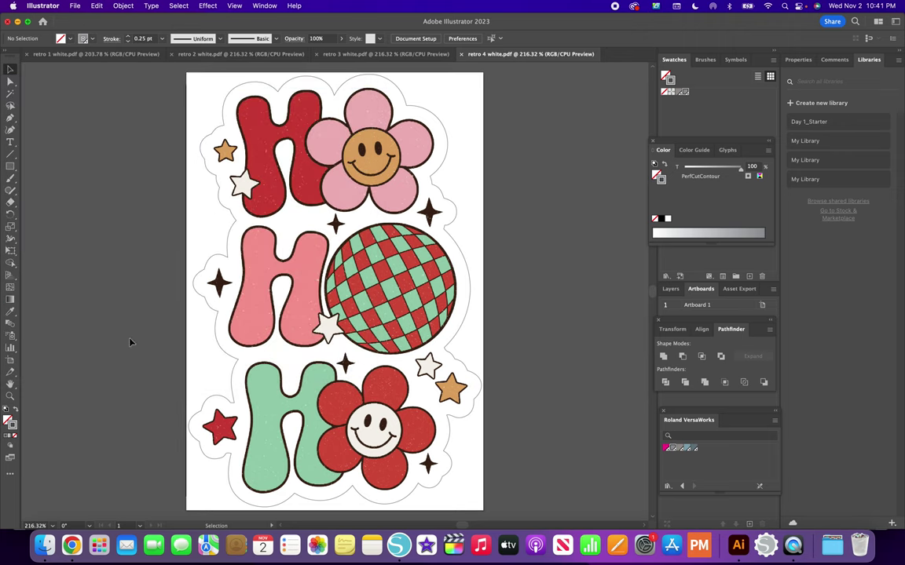